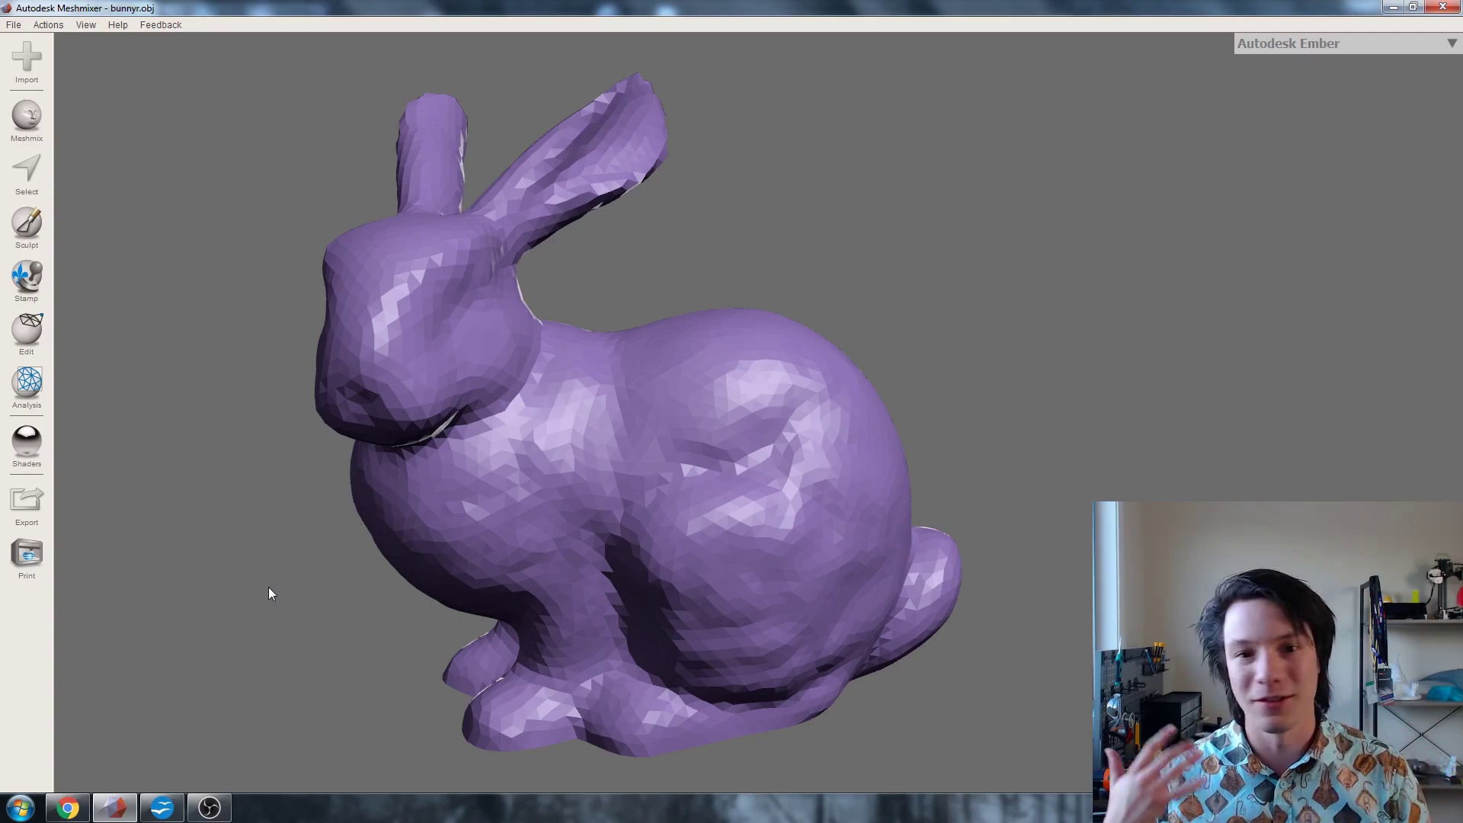
{"action": "right_click_drag", "start_coordinate": [268, 586], "coordinate": [216, 170]}
{"action": "left_click", "coordinate": [14, 24]}
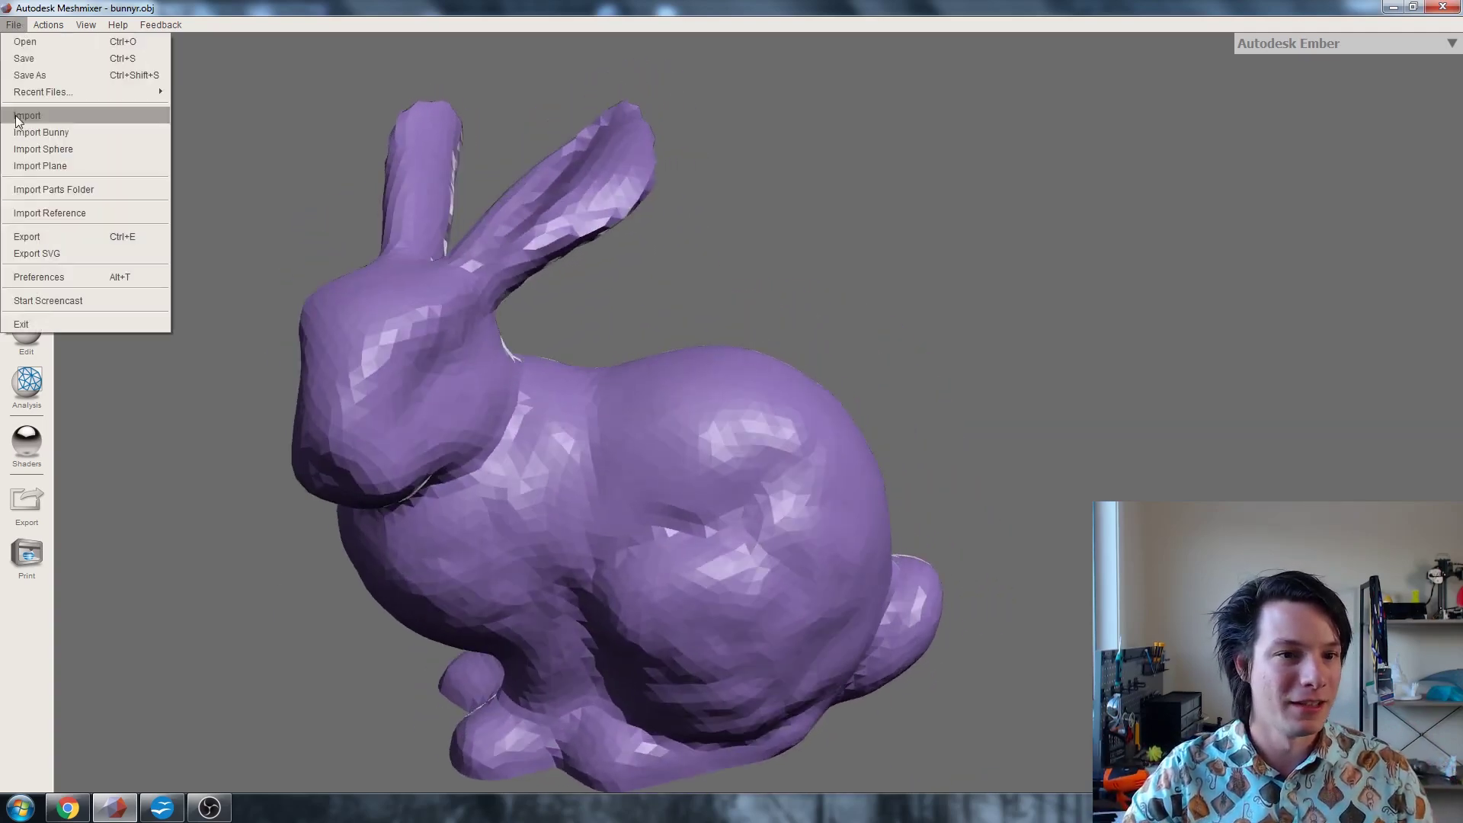
{"action": "left_click", "coordinate": [76, 231]}
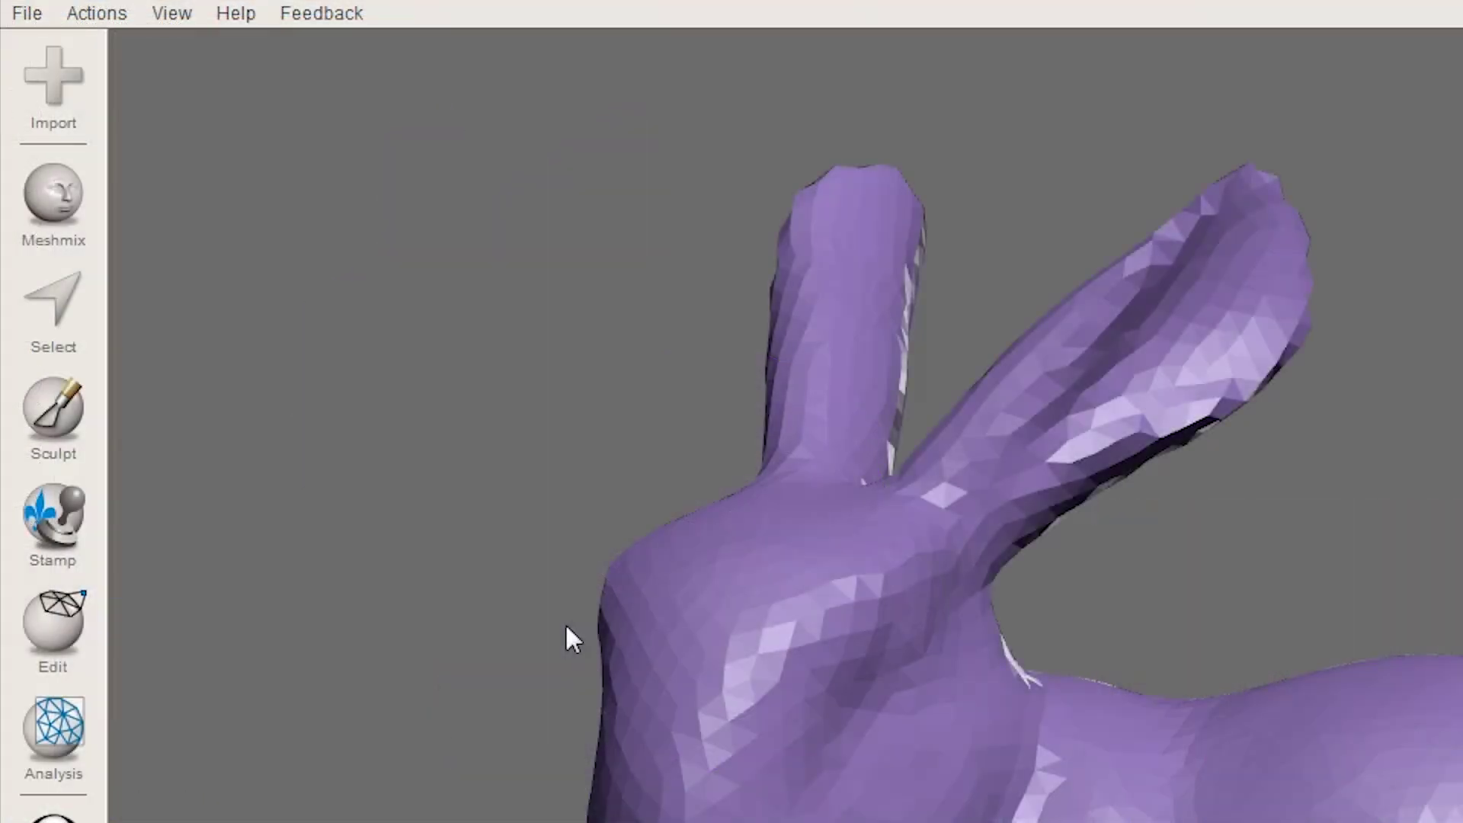
Show the bunny's bounding-box dimensions with Units/Dimensions and orbit around it.
{"action": "mouse_move", "coordinate": [93, 729]}
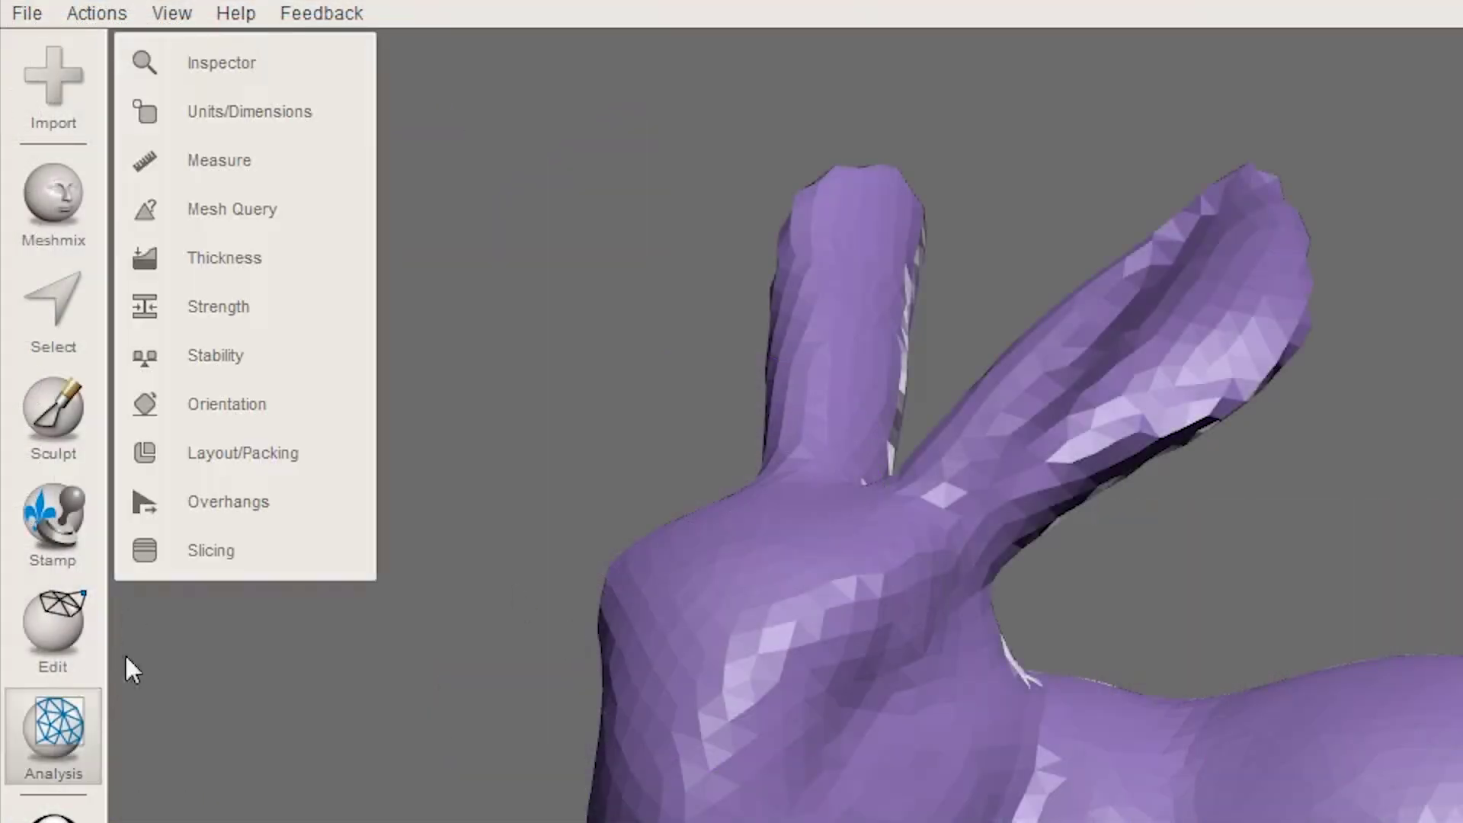
{"action": "left_click", "coordinate": [231, 114]}
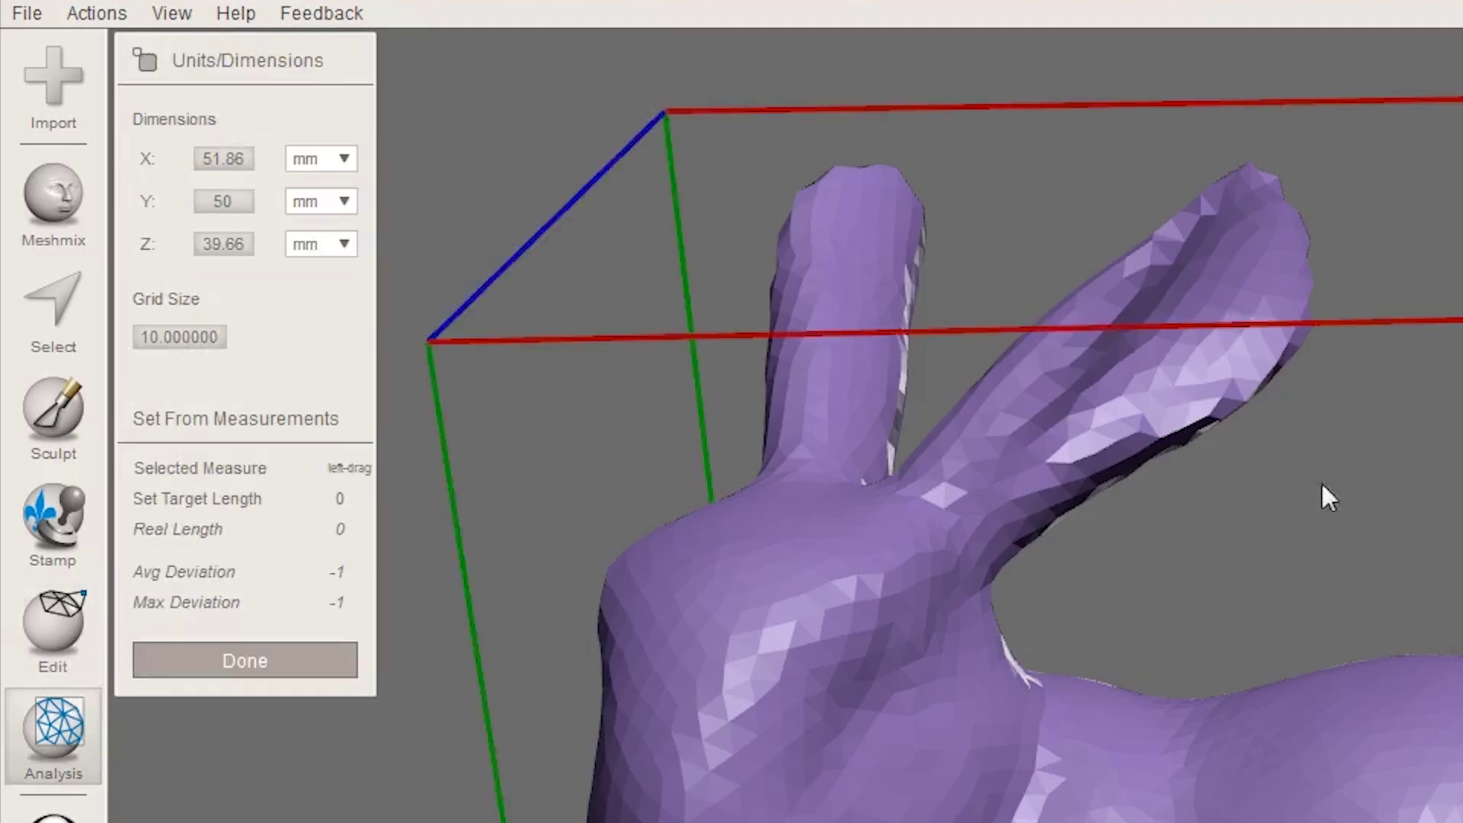
{"action": "right_click_drag", "start_coordinate": [1322, 485], "coordinate": [1072, 694]}
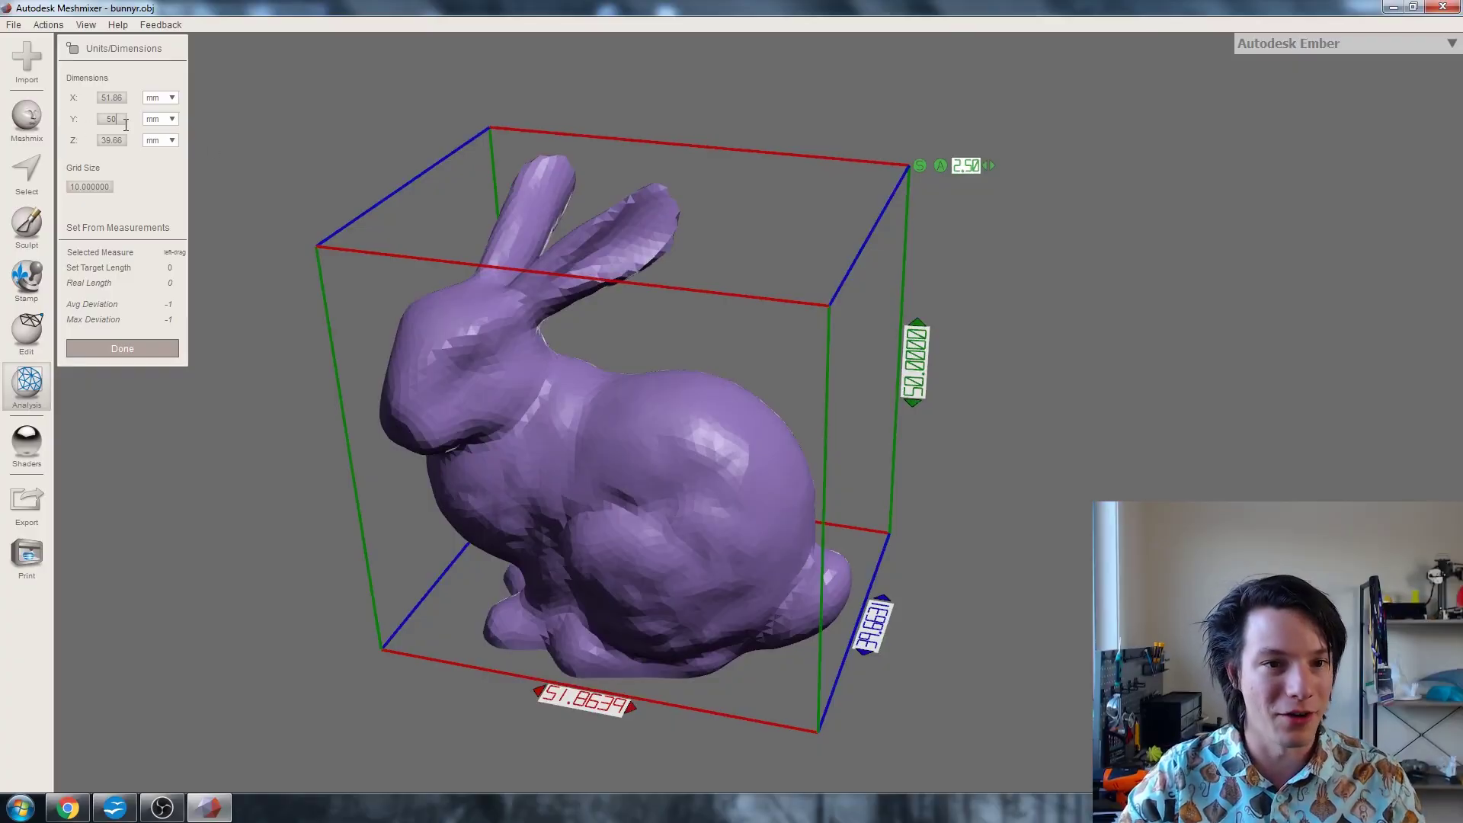
{"action": "right_click_drag", "start_coordinate": [492, 504], "coordinate": [449, 471]}
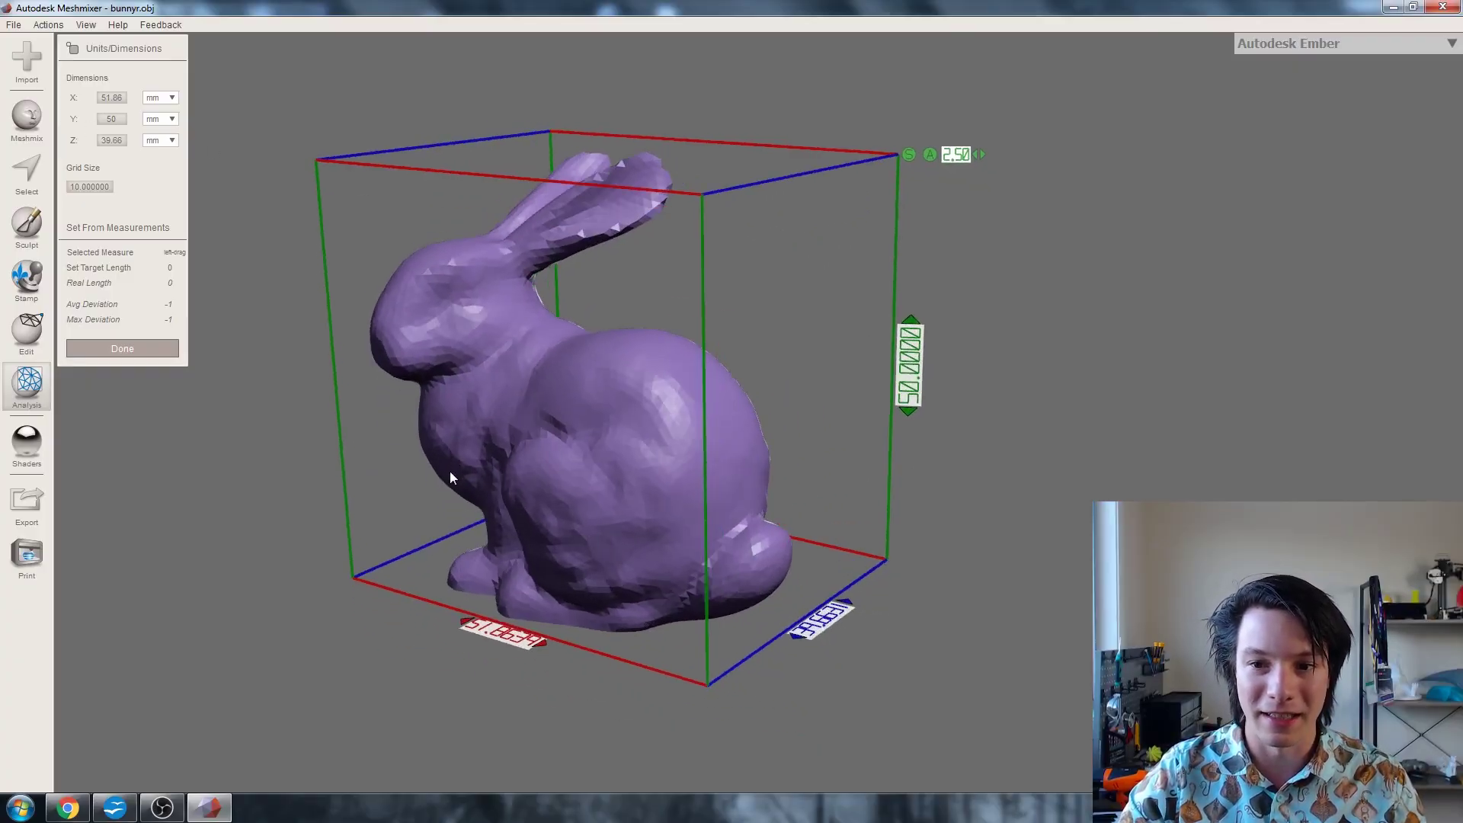
{"action": "right_click_drag", "start_coordinate": [535, 373], "coordinate": [528, 244]}
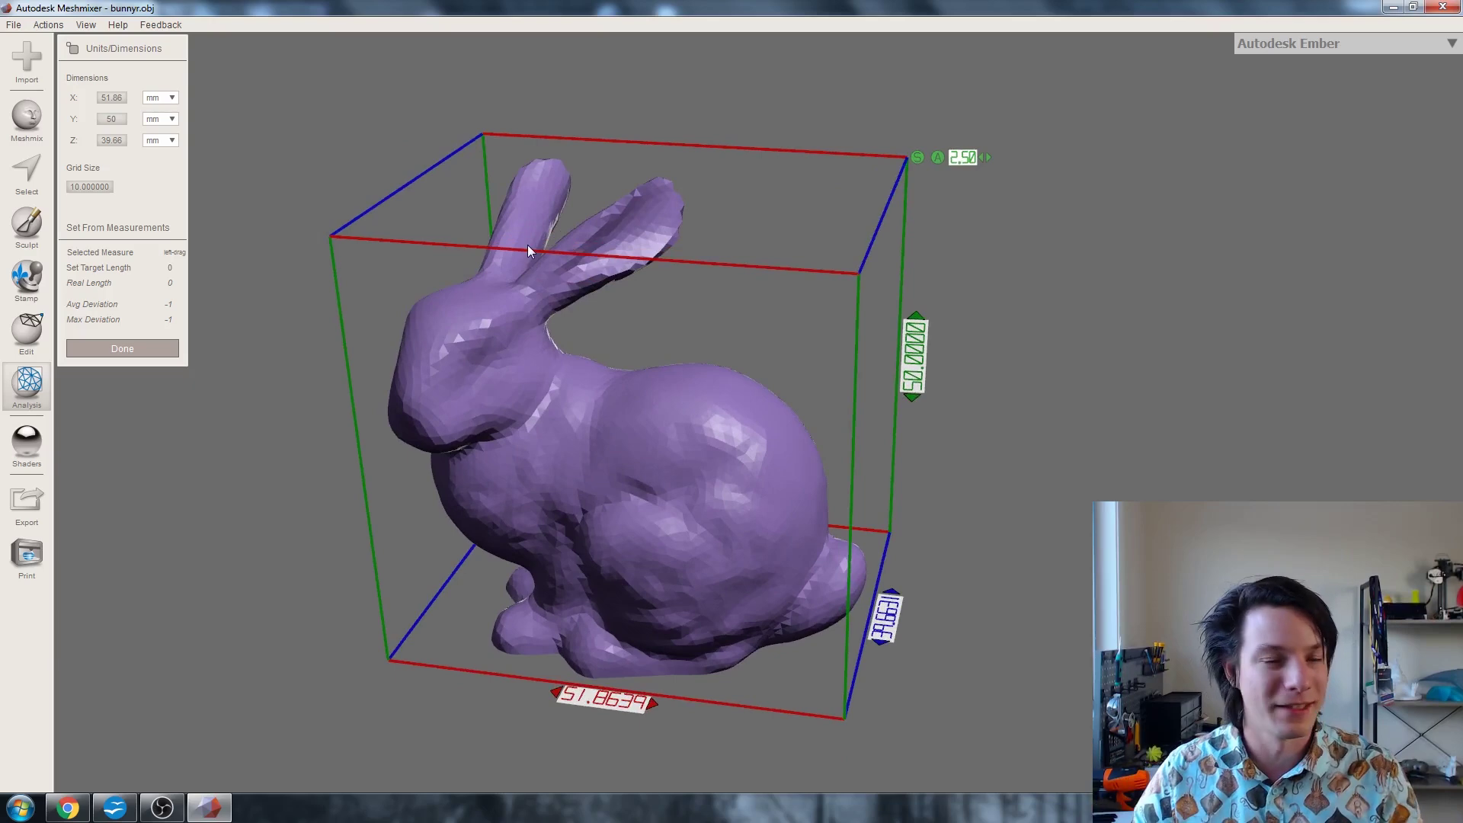
{"action": "right_click_drag", "start_coordinate": [527, 244], "coordinate": [835, 201]}
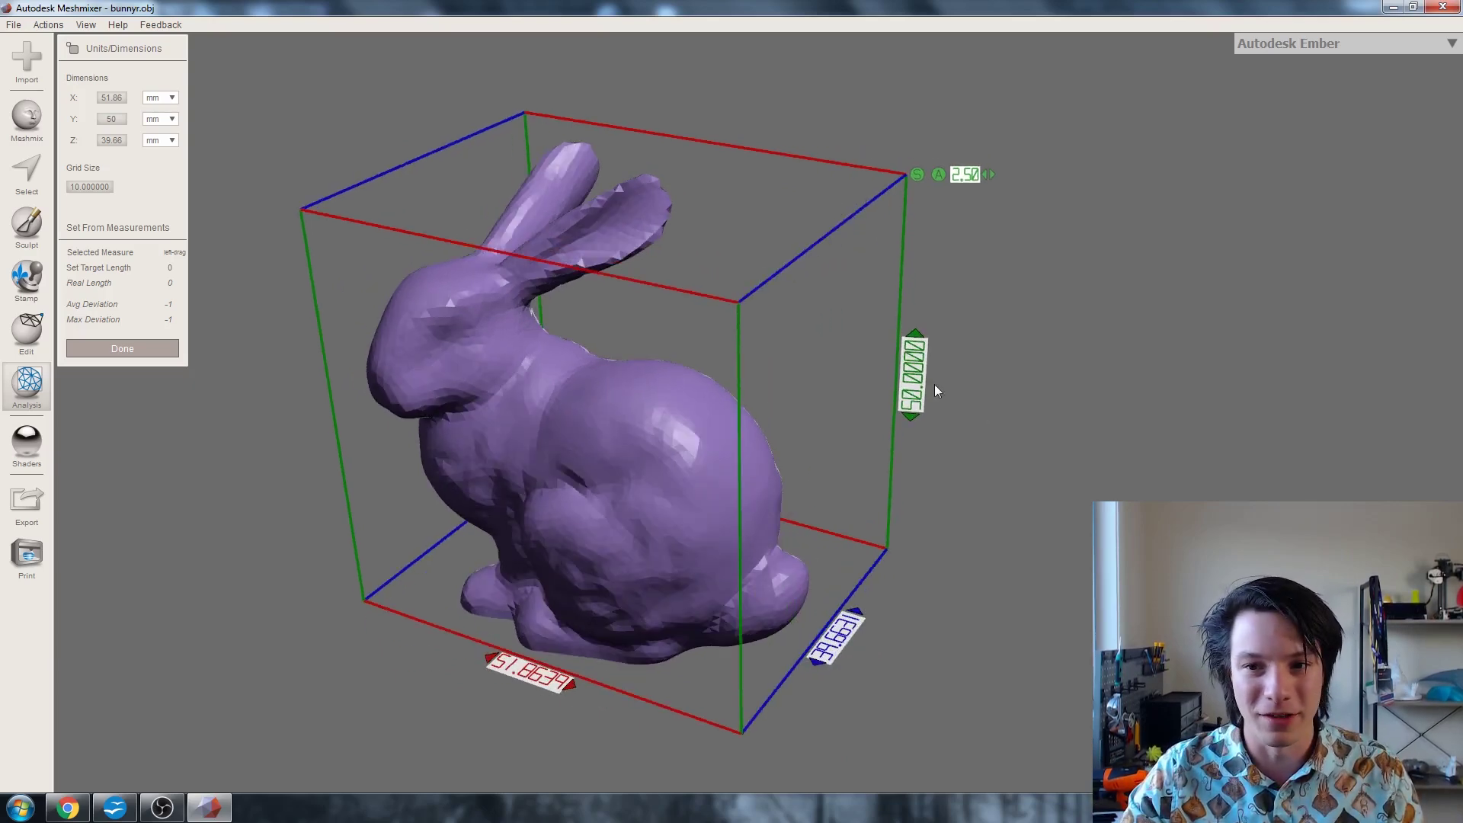
{"action": "right_click_drag", "start_coordinate": [934, 384], "coordinate": [675, 368]}
Enter 80 in the Y dimension field to scale the bunny uniformly.
{"action": "double_click", "coordinate": [108, 119]}
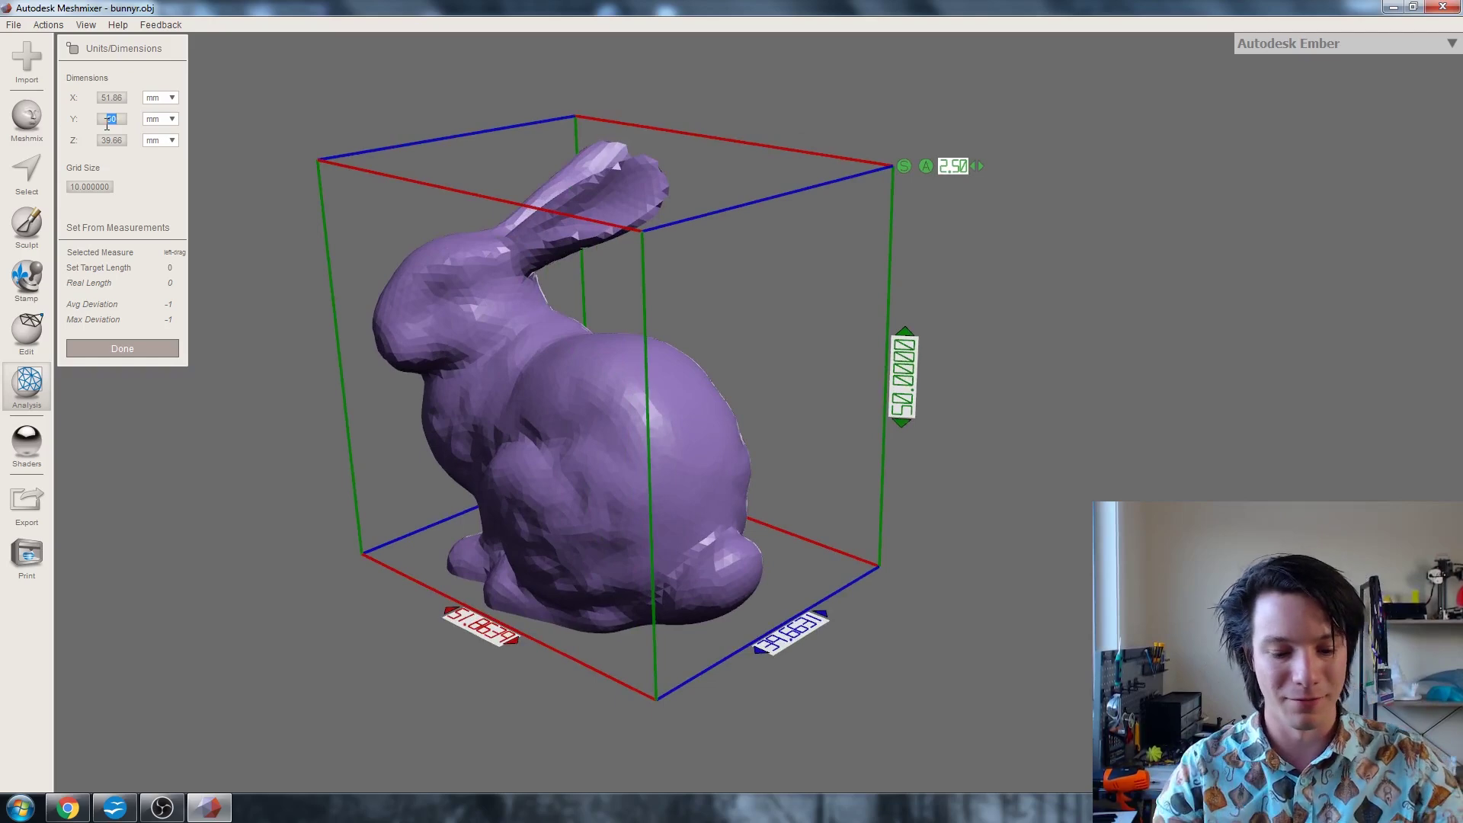
{"action": "type", "text": "80"}
{"action": "key", "text": "Return"}
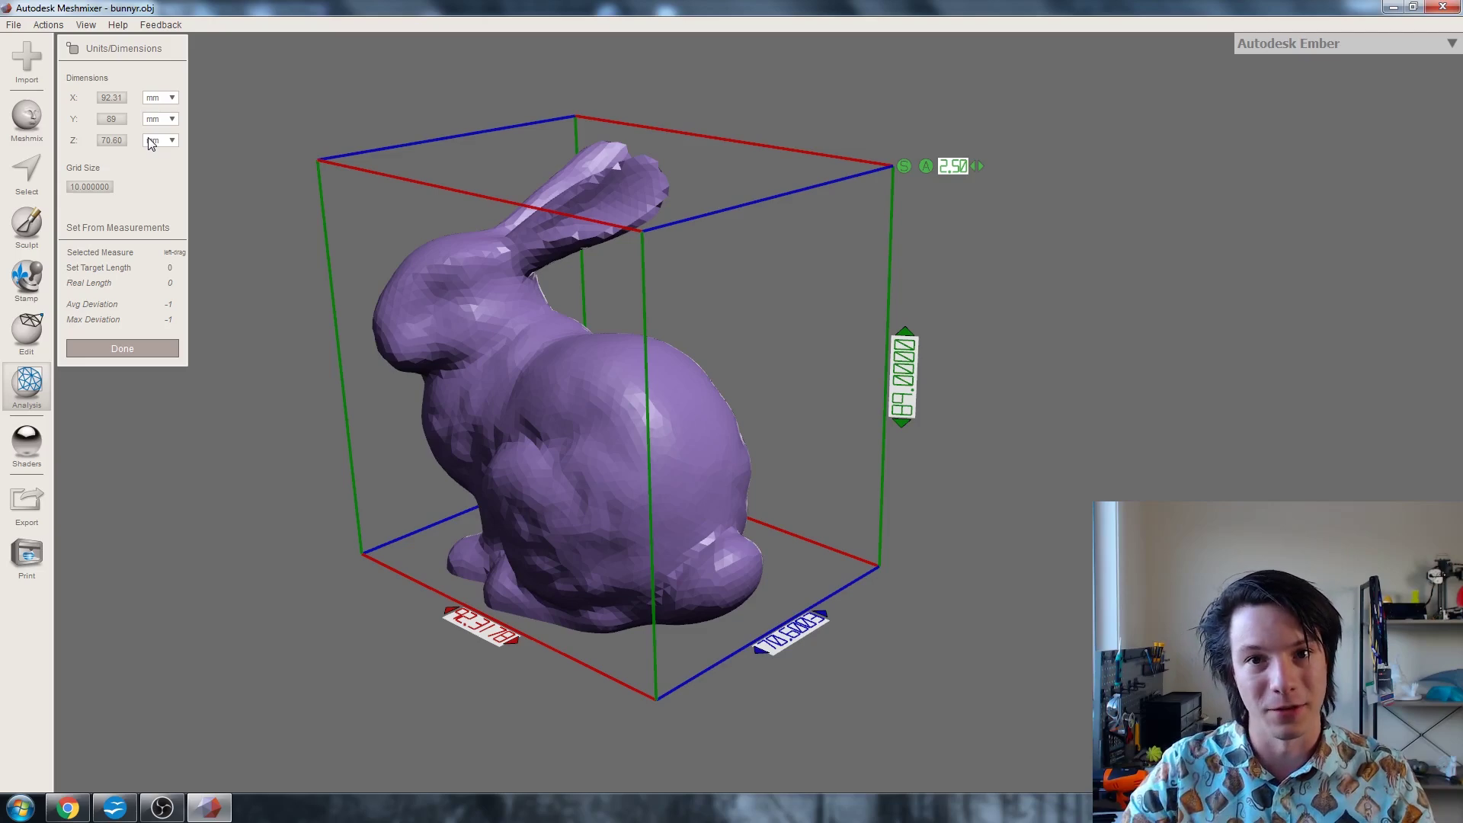
Close Units/Dimensions with Done and orbit around the resized bunny.
{"action": "right_click_drag", "start_coordinate": [411, 358], "coordinate": [550, 376]}
{"action": "left_click", "coordinate": [175, 348]}
{"action": "mouse_move", "coordinate": [502, 440]}
{"action": "right_mouse_down"}
{"action": "mouse_move", "coordinate": [418, 418]}
{"action": "mouse_move", "coordinate": [476, 450]}
{"action": "right_mouse_up"}
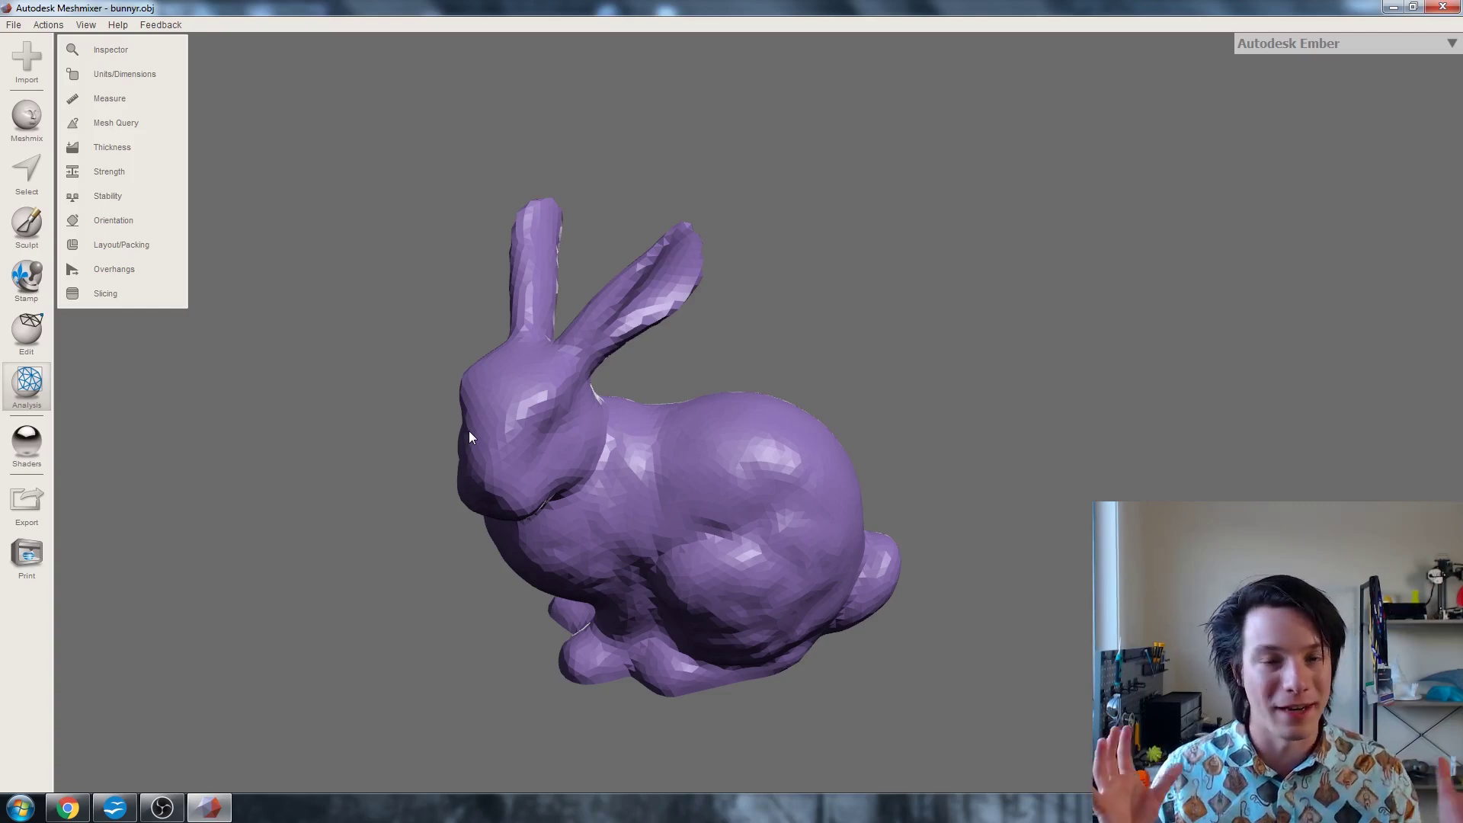
{"action": "right_click_drag", "start_coordinate": [468, 431], "coordinate": [450, 491]}
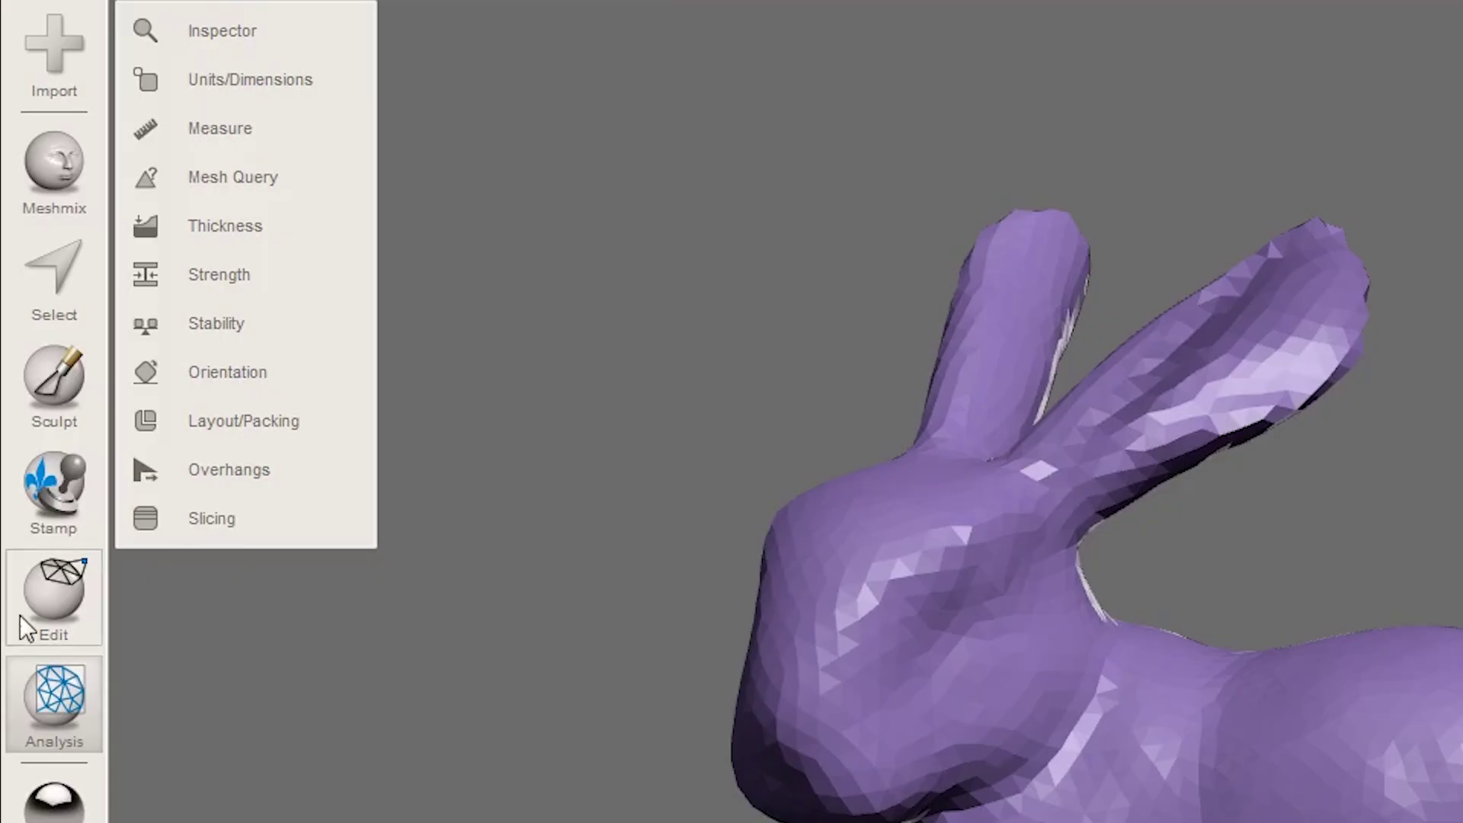
Start a Plane Cut on the bunny with Cut Type set to Slice (Keep Both).
{"action": "left_click", "coordinate": [10, 342]}
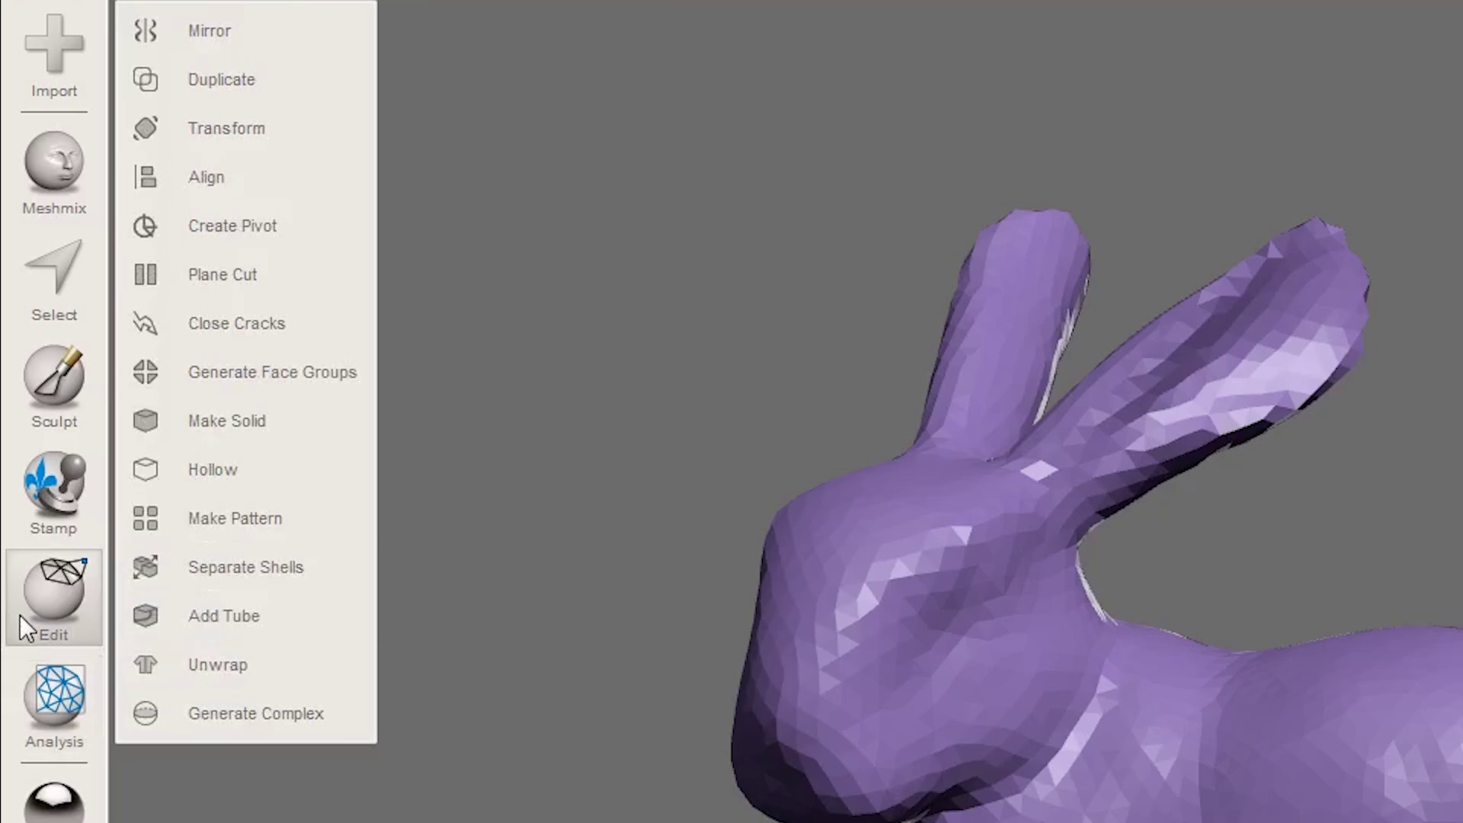
{"action": "left_click", "coordinate": [177, 275]}
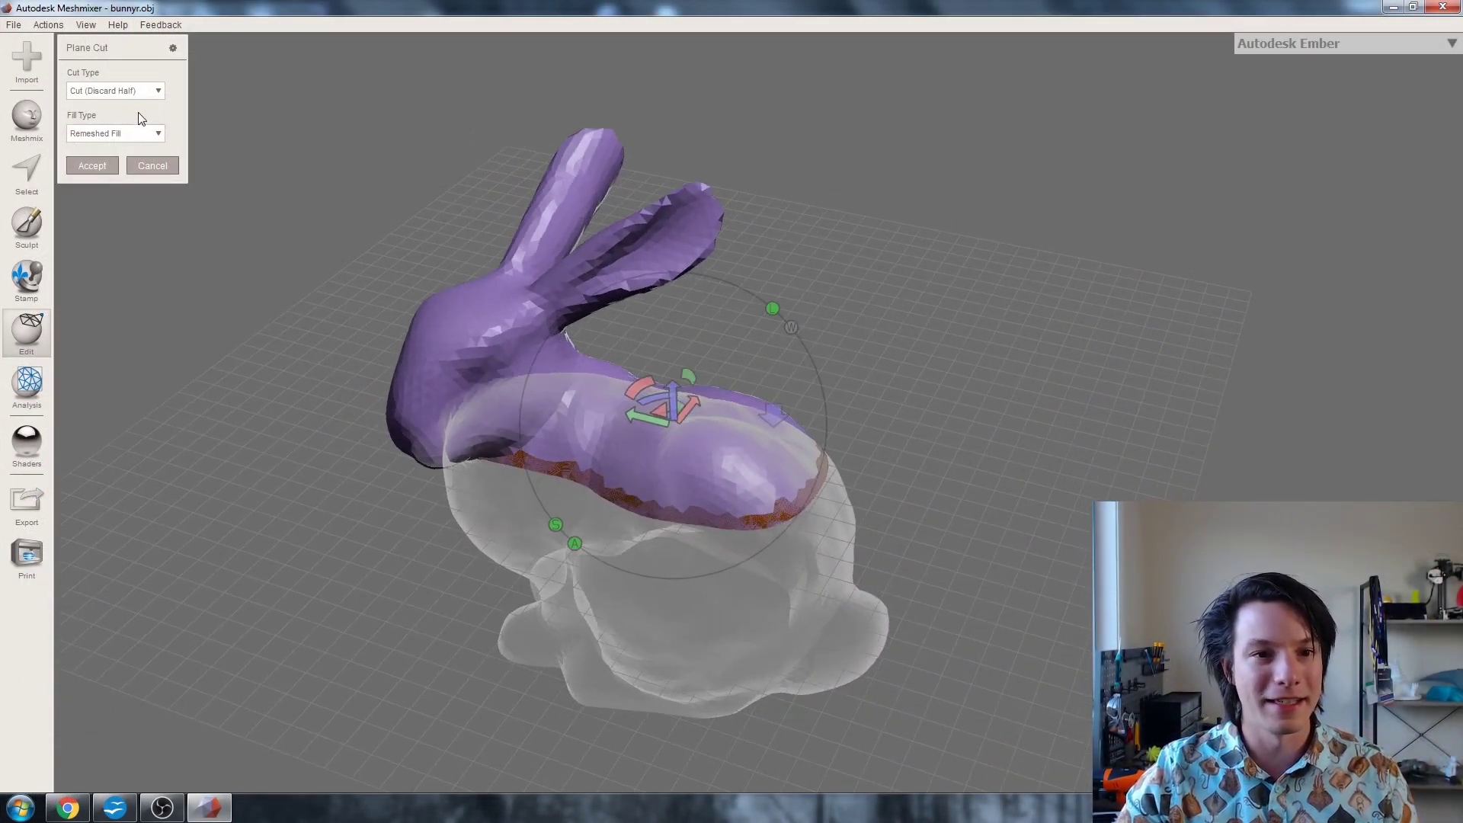
{"action": "left_click", "coordinate": [158, 90]}
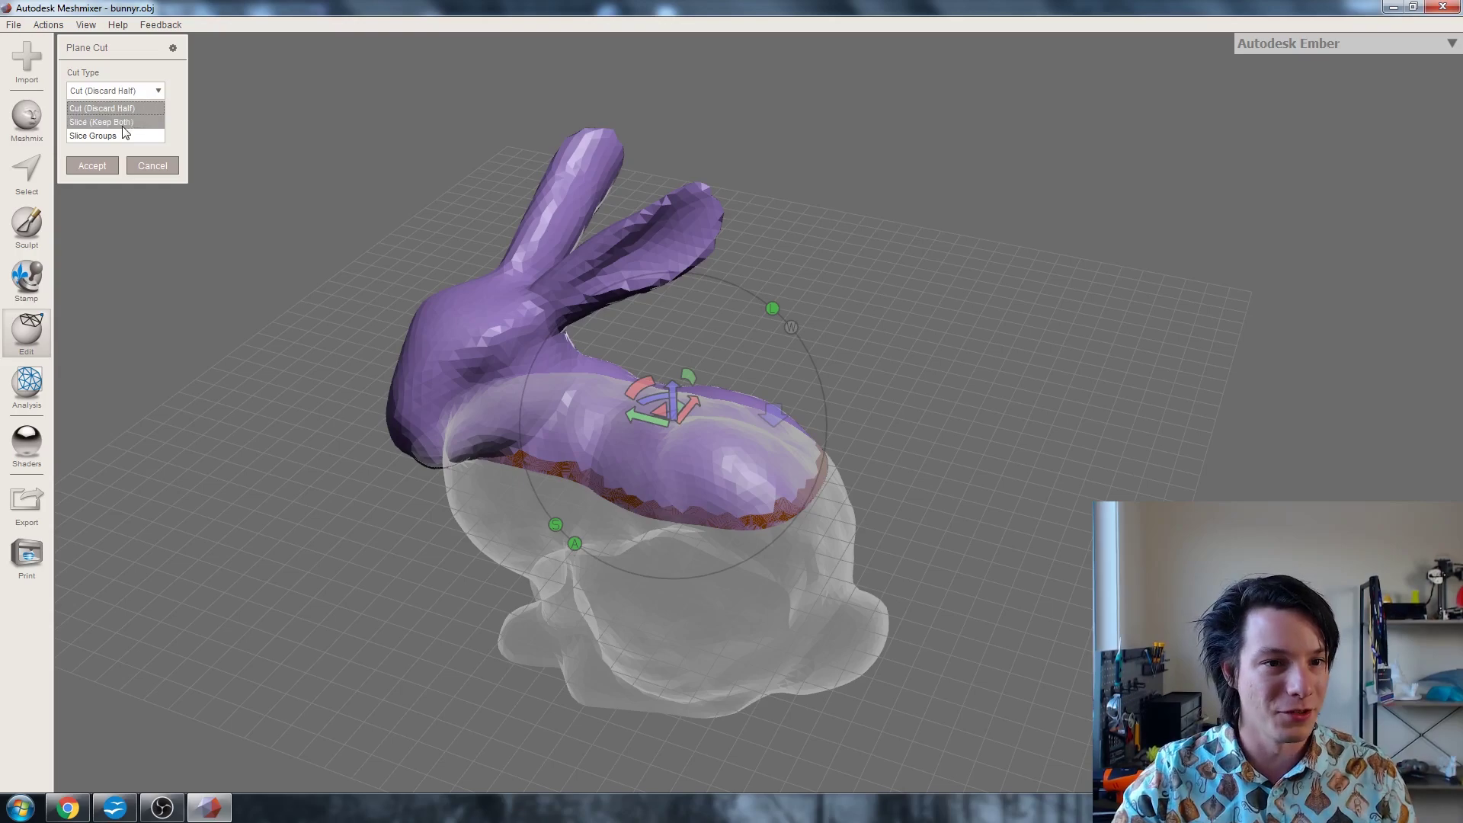
{"action": "left_click", "coordinate": [100, 122]}
Draw and tilt the cut plane through the bunny's neck, then accept the slice.
{"action": "right_click_drag", "start_coordinate": [277, 277], "coordinate": [591, 521]}
{"action": "left_click_drag", "start_coordinate": [716, 355], "coordinate": [480, 535]}
{"action": "mouse_move", "coordinate": [480, 535]}
{"action": "right_mouse_down"}
{"action": "mouse_move", "coordinate": [569, 382]}
{"action": "mouse_move", "coordinate": [931, 323]}
{"action": "right_mouse_up"}
{"action": "mouse_move", "coordinate": [931, 323]}
{"action": "left_mouse_down"}
{"action": "mouse_move", "coordinate": [660, 432]}
{"action": "mouse_move", "coordinate": [562, 508]}
{"action": "left_mouse_up"}
{"action": "right_click_drag", "start_coordinate": [562, 509], "coordinate": [427, 412]}
{"action": "left_click_drag", "start_coordinate": [427, 413], "coordinate": [427, 464]}
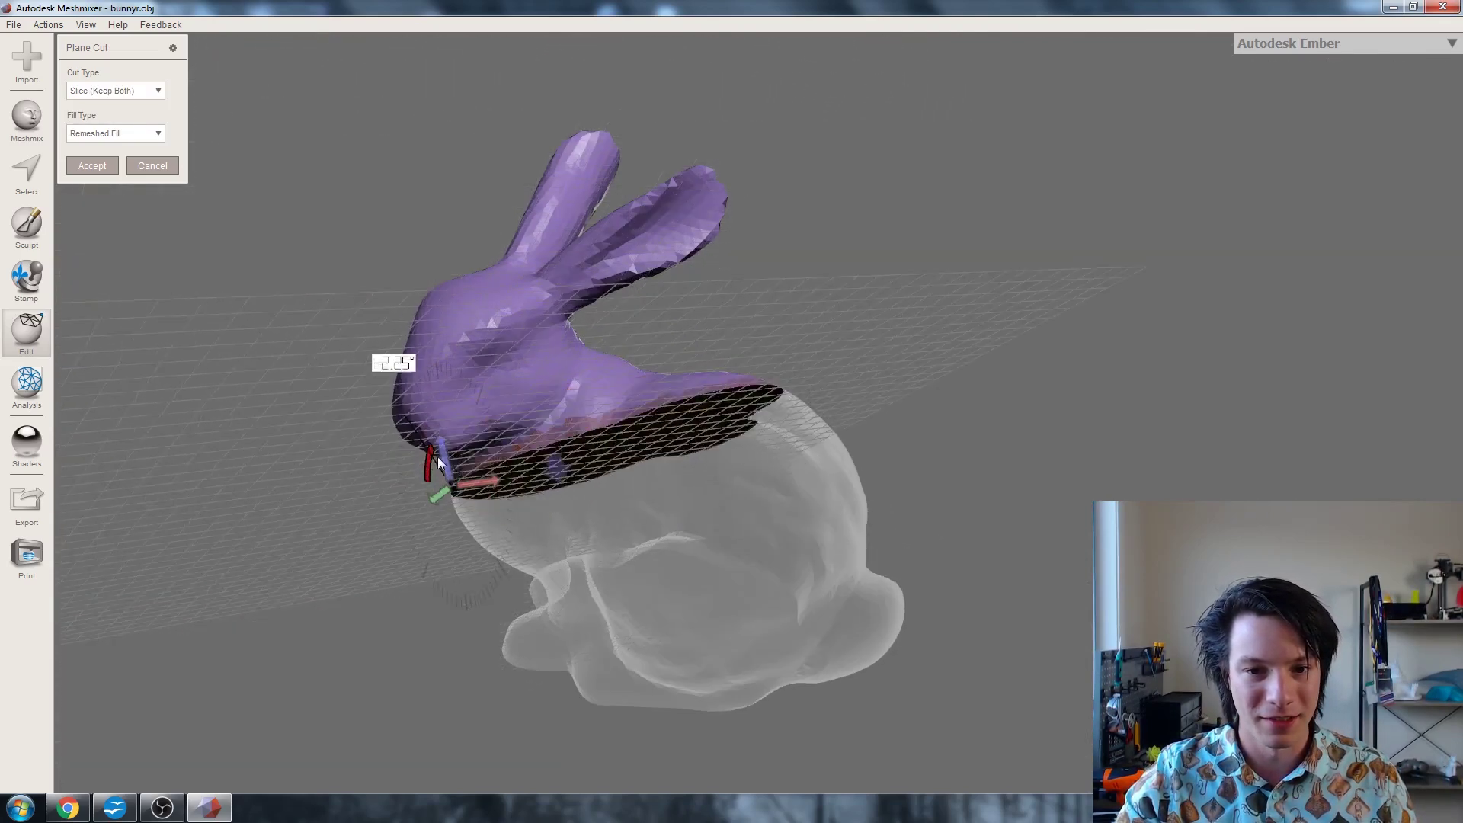
{"action": "right_click_drag", "start_coordinate": [427, 465], "coordinate": [436, 397]}
{"action": "mouse_move", "coordinate": [465, 393]}
{"action": "left_mouse_down"}
{"action": "mouse_move", "coordinate": [449, 384]}
{"action": "mouse_move", "coordinate": [465, 381]}
{"action": "left_mouse_up"}
{"action": "left_click_drag", "start_coordinate": [505, 334], "coordinate": [474, 302]}
{"action": "right_click_drag", "start_coordinate": [474, 302], "coordinate": [554, 296]}
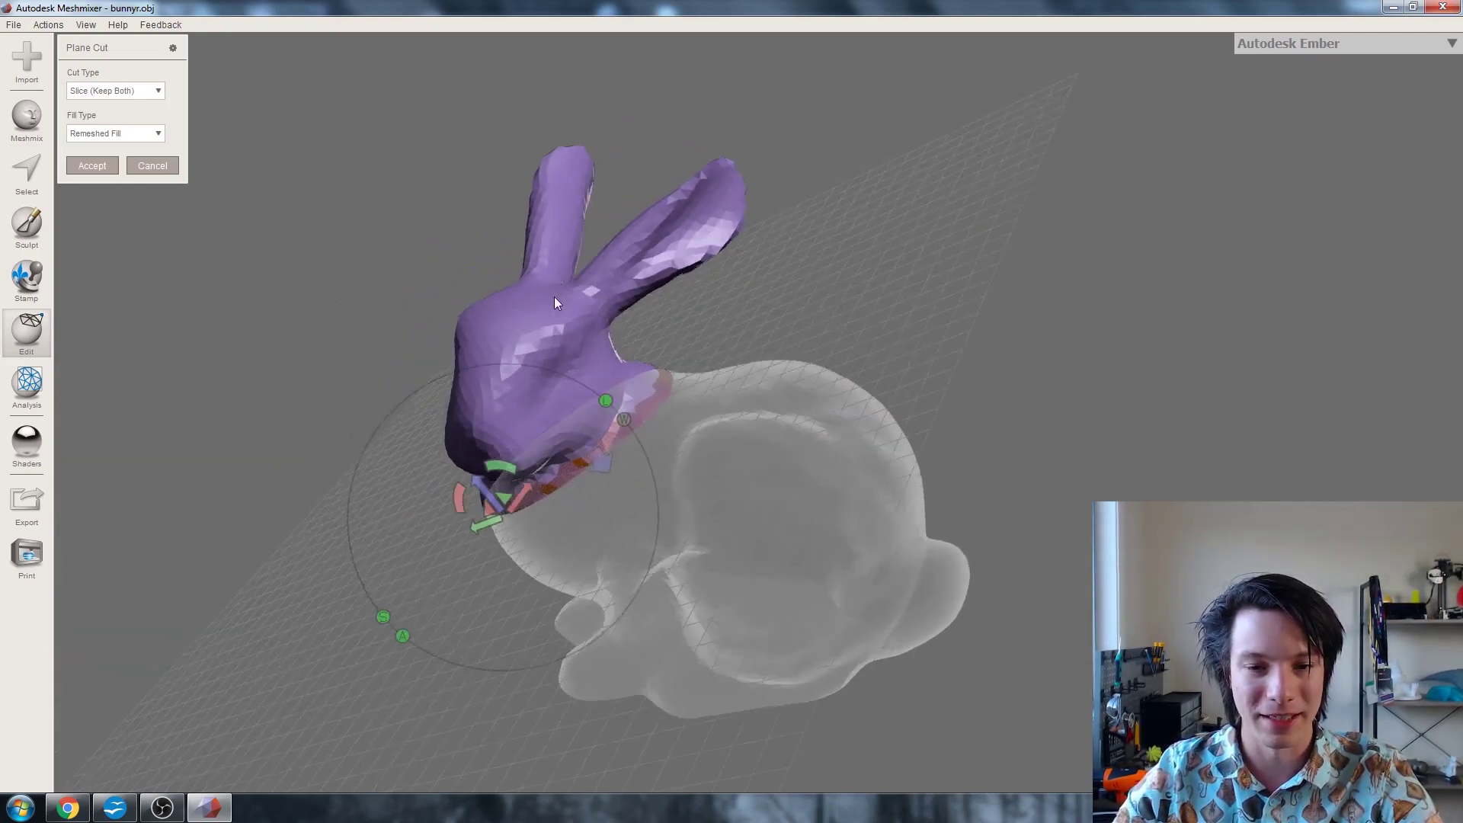
{"action": "left_click", "coordinate": [90, 165]}
{"action": "right_click_drag", "start_coordinate": [198, 229], "coordinate": [364, 391]}
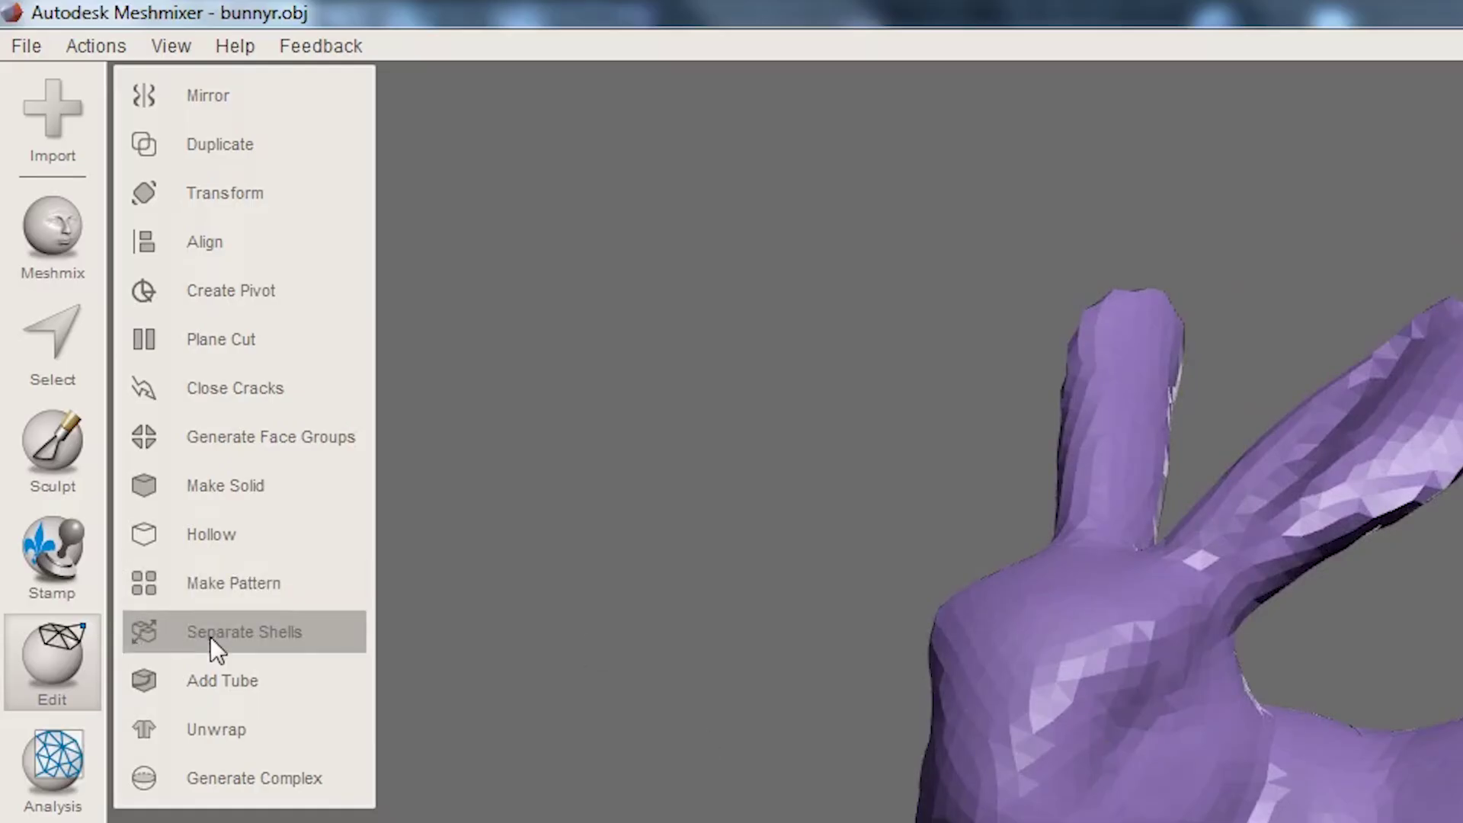
Separate the bunny into shells, inspect the head shell, then undo to recombine them.
{"action": "left_click", "coordinate": [243, 632]}
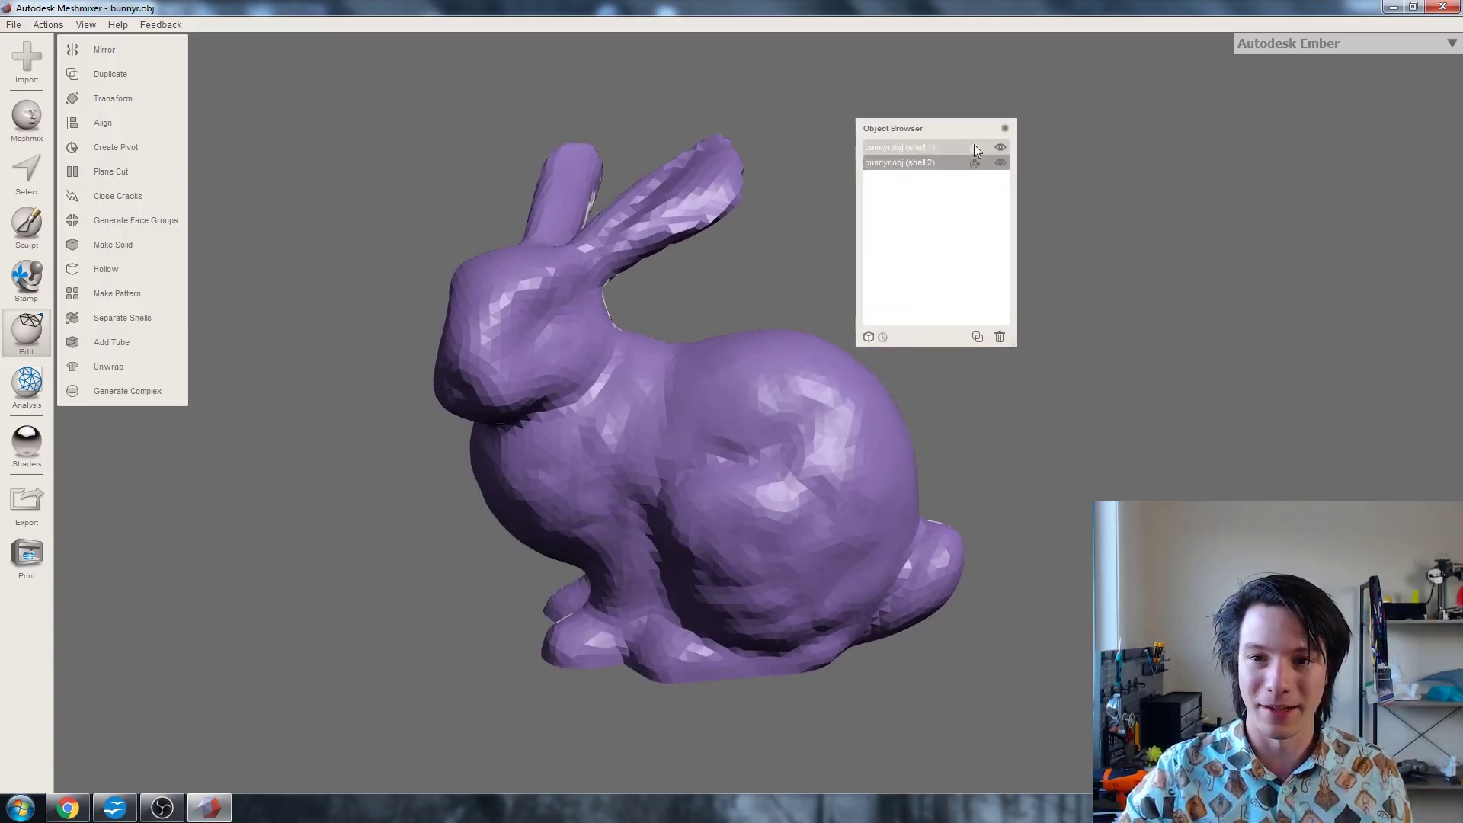
{"action": "left_click", "coordinate": [1000, 147]}
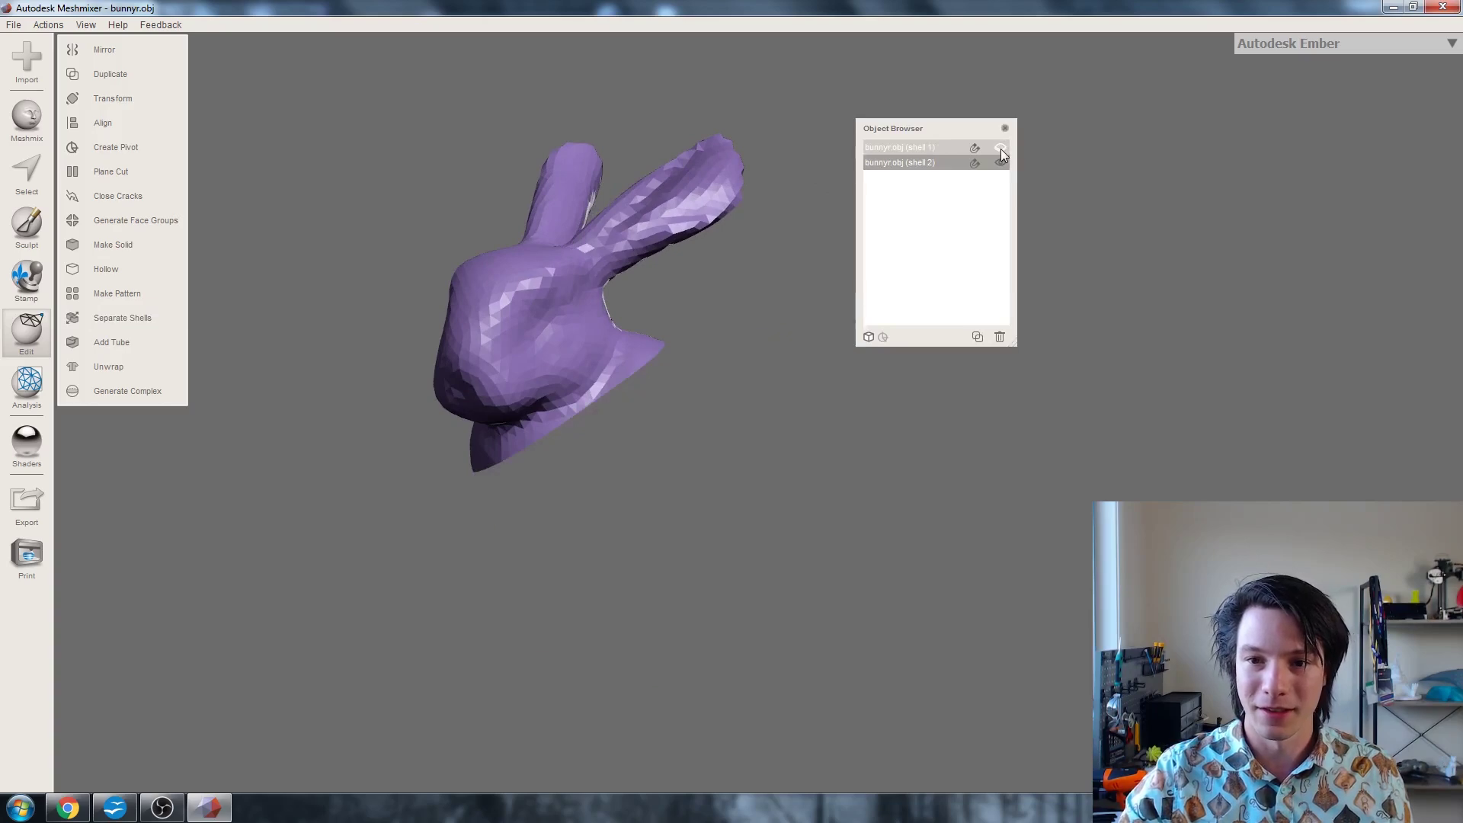
{"action": "left_click", "coordinate": [1000, 148]}
{"action": "left_click", "coordinate": [999, 162]}
{"action": "right_click_drag", "start_coordinate": [838, 244], "coordinate": [738, 296]}
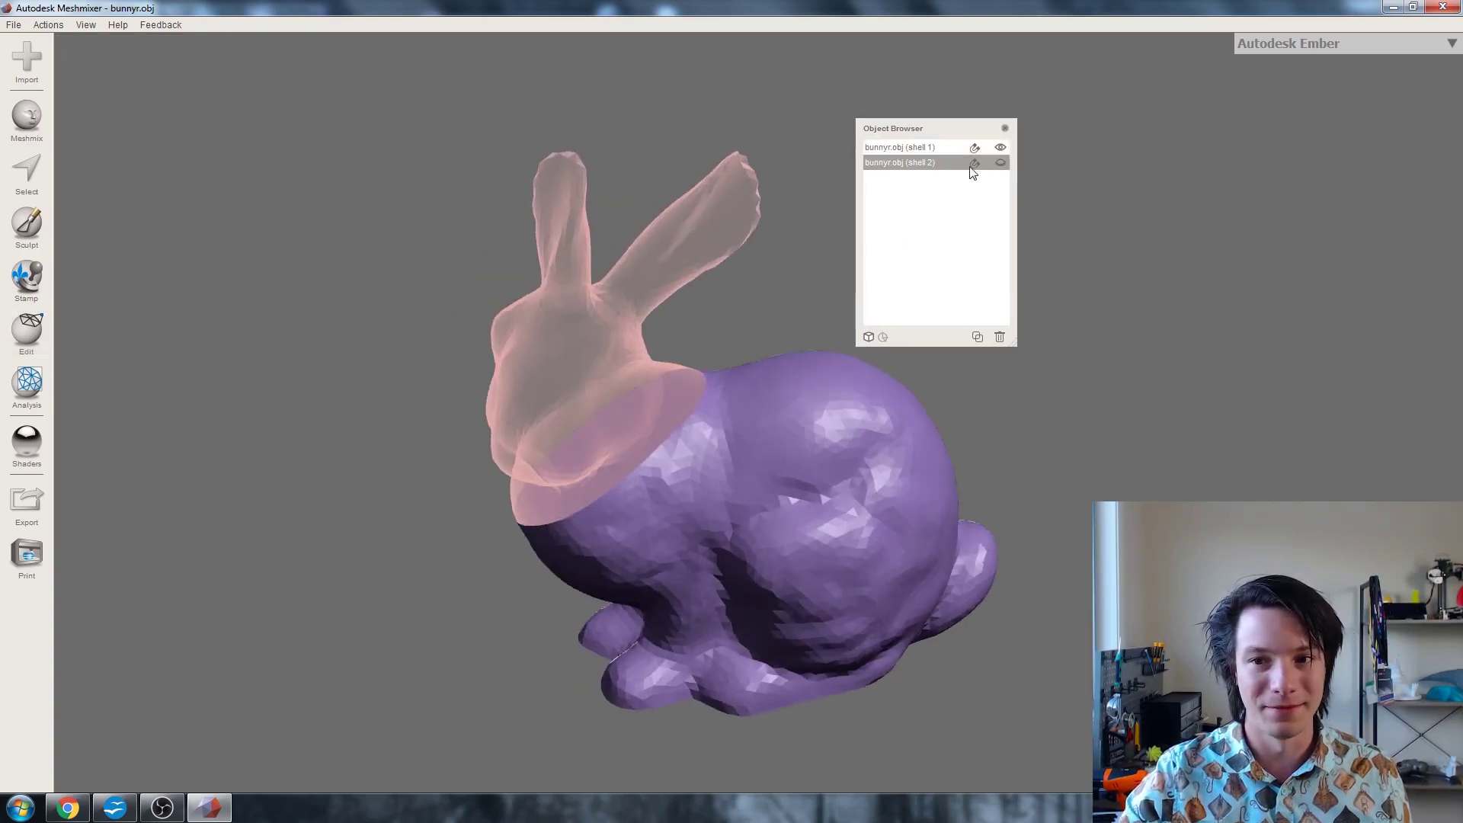
{"action": "key", "text": "ctrl+z"}
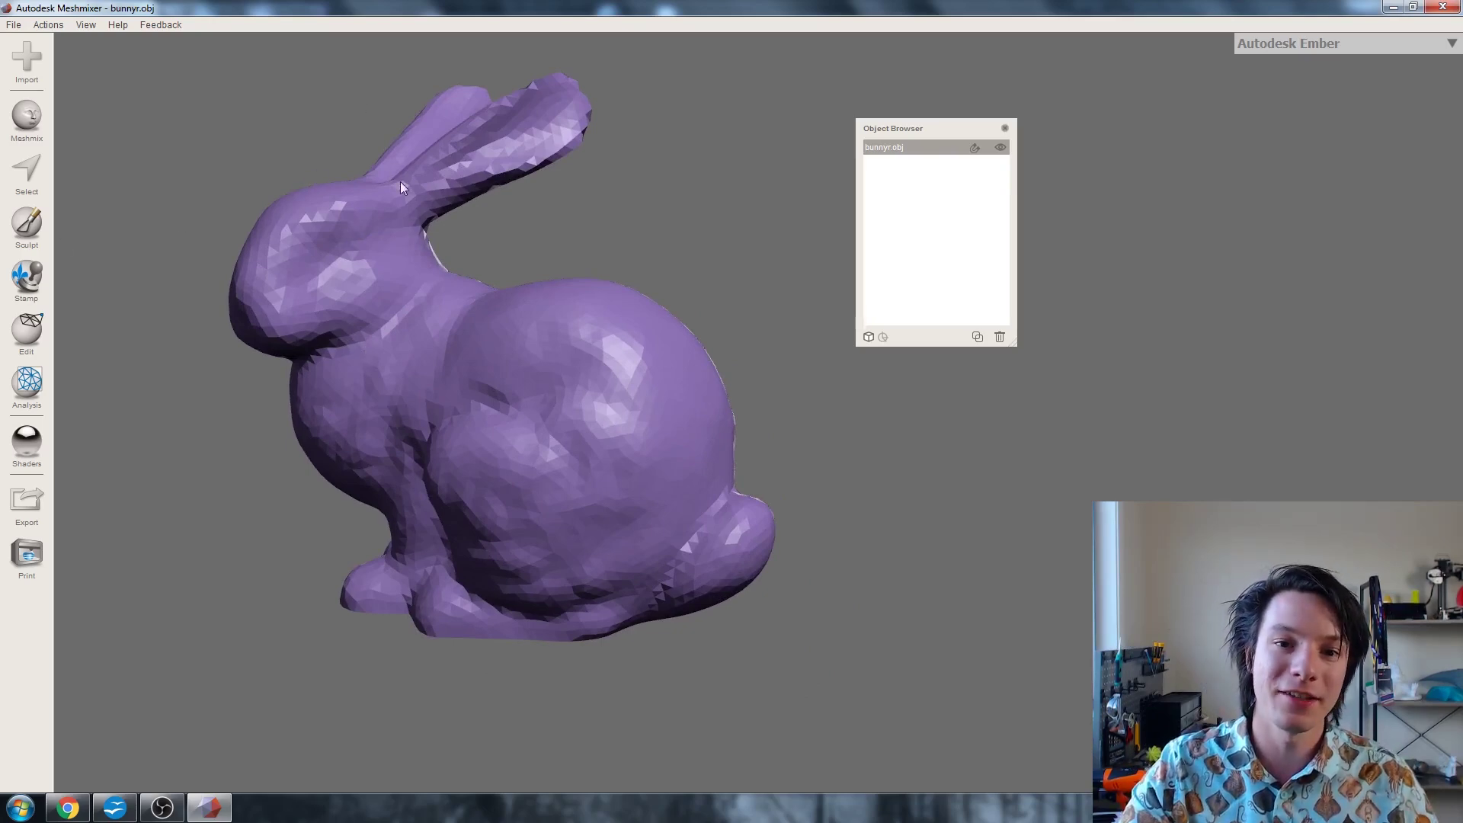
{"action": "right_click_drag", "start_coordinate": [487, 237], "coordinate": [637, 523]}
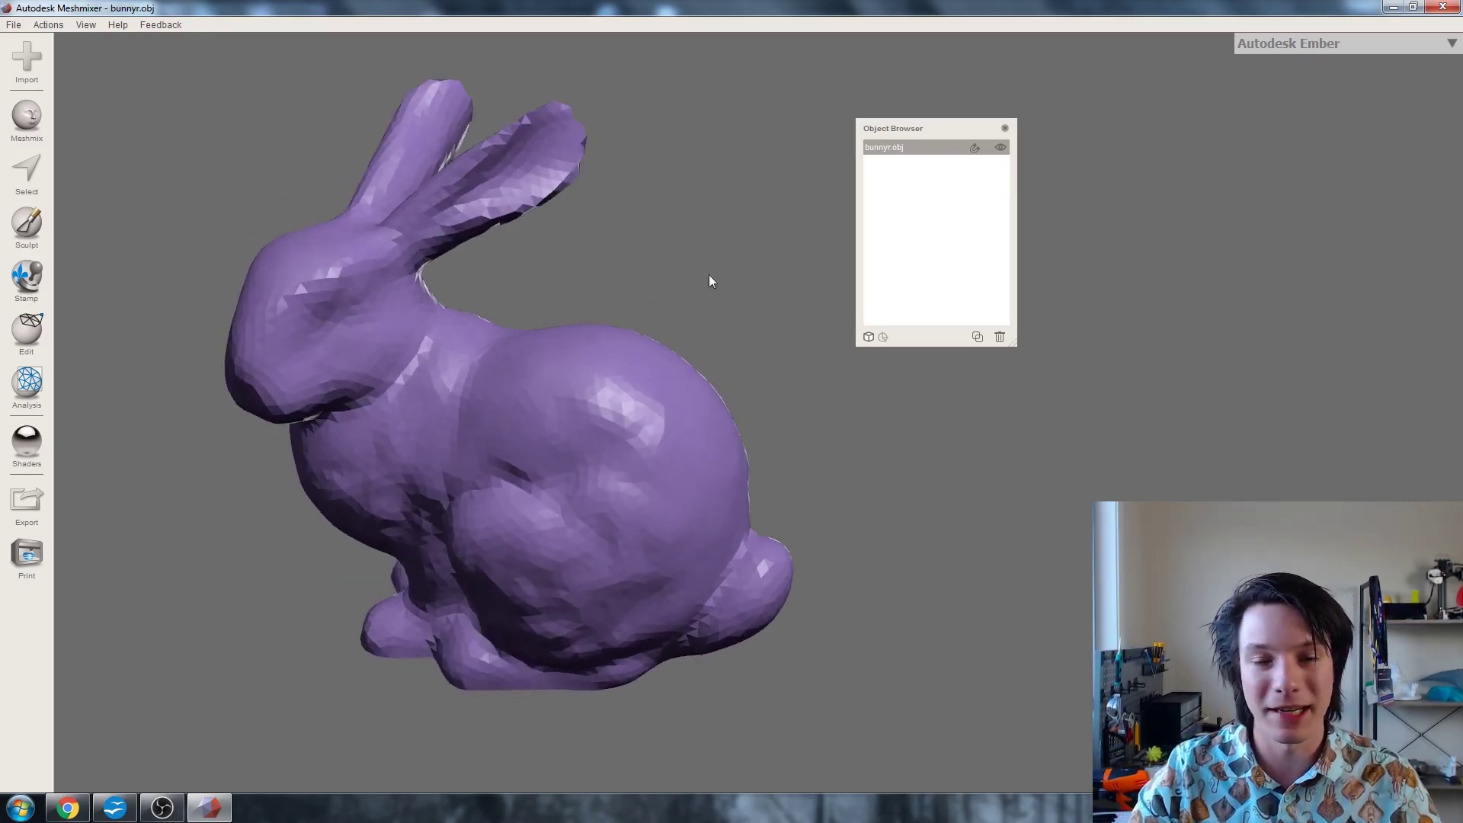
{"action": "middle_click_drag", "start_coordinate": [576, 291], "coordinate": [541, 329]}
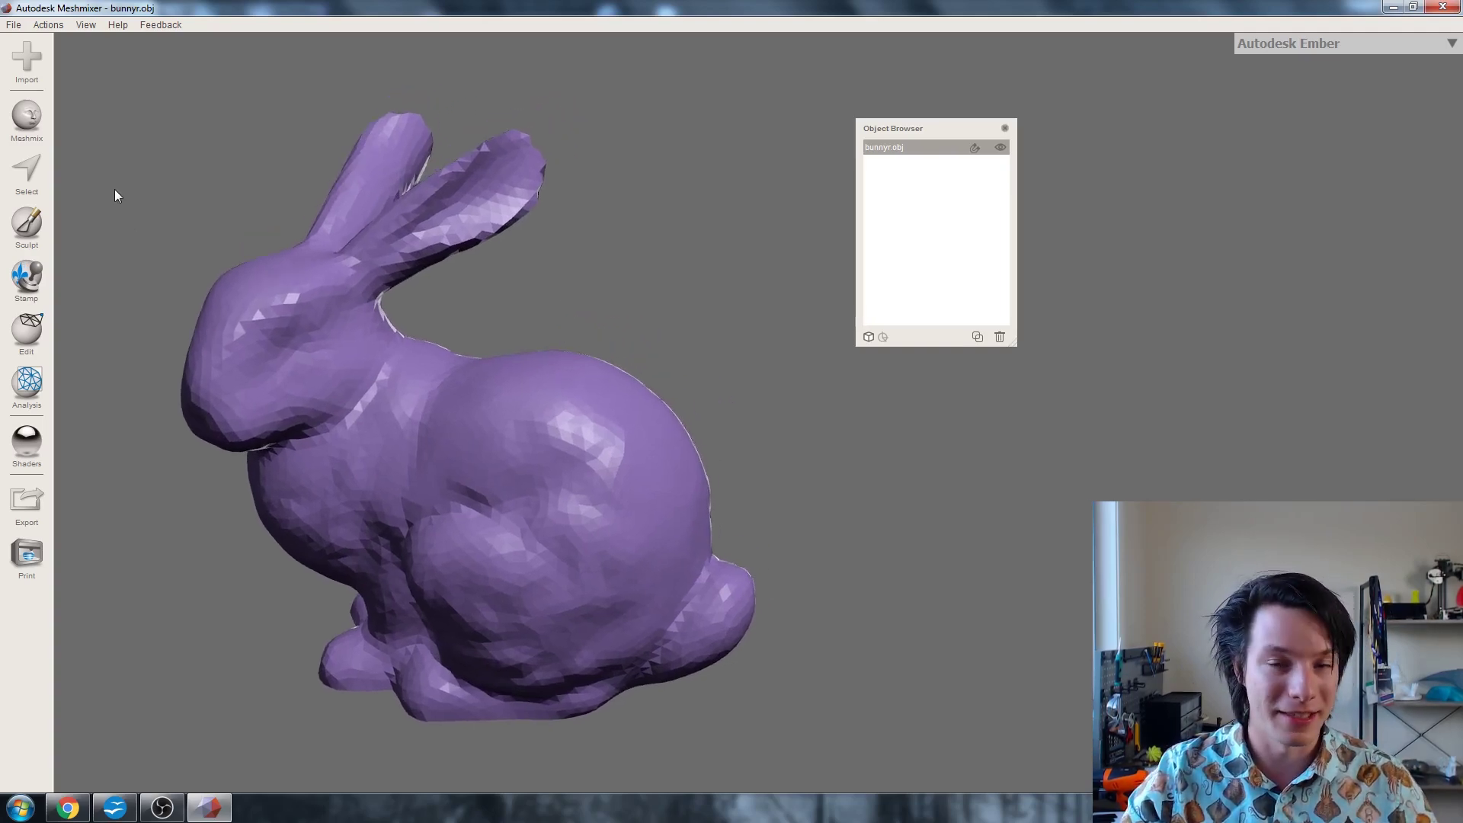
Brush-select the bunny's ears and plane-cut them off, leaving short flat-capped stubs.
{"action": "left_click", "coordinate": [19, 175]}
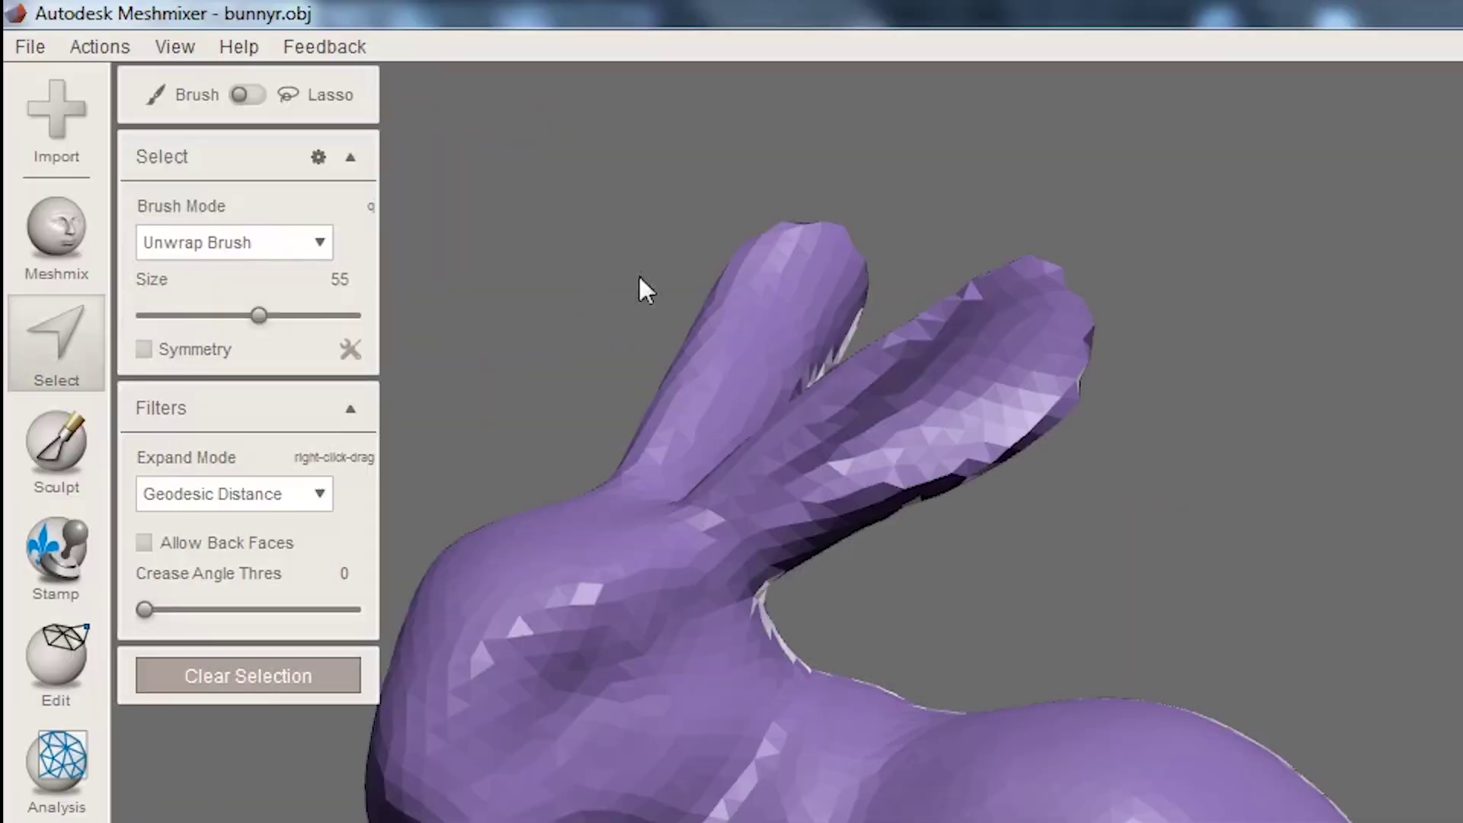
{"action": "mouse_move", "coordinate": [1135, 127]}
{"action": "left_mouse_down"}
{"action": "mouse_move", "coordinate": [720, 163]}
{"action": "mouse_move", "coordinate": [450, 523]}
{"action": "mouse_move", "coordinate": [806, 644]}
{"action": "mouse_move", "coordinate": [1155, 457]}
{"action": "mouse_move", "coordinate": [1131, 131]}
{"action": "mouse_move", "coordinate": [855, 477]}
{"action": "mouse_move", "coordinate": [1067, 663]}
{"action": "mouse_move", "coordinate": [1046, 457]}
{"action": "mouse_move", "coordinate": [797, 431]}
{"action": "mouse_move", "coordinate": [744, 450]}
{"action": "left_mouse_up"}
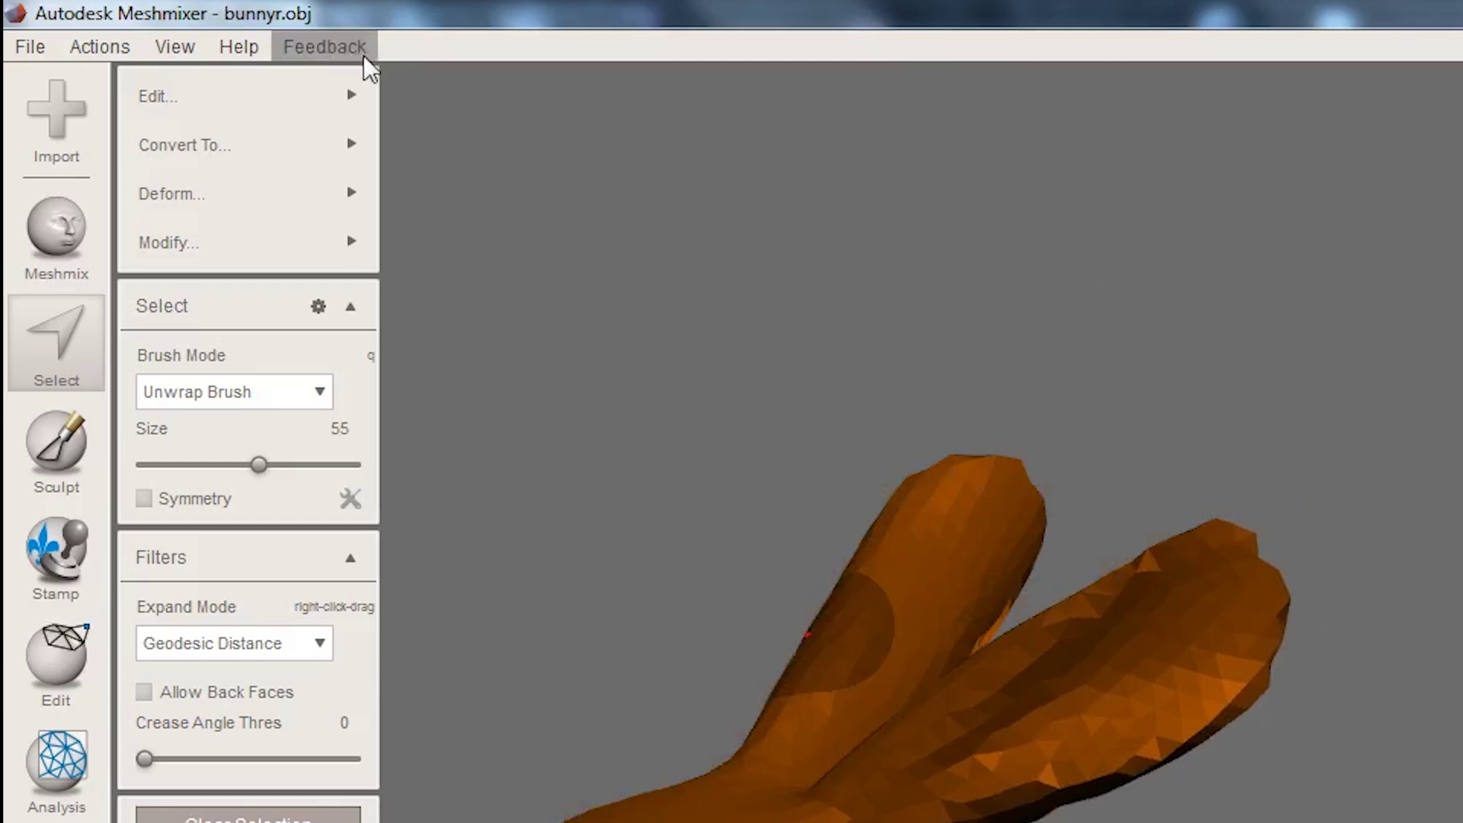
{"action": "mouse_move", "coordinate": [309, 99]}
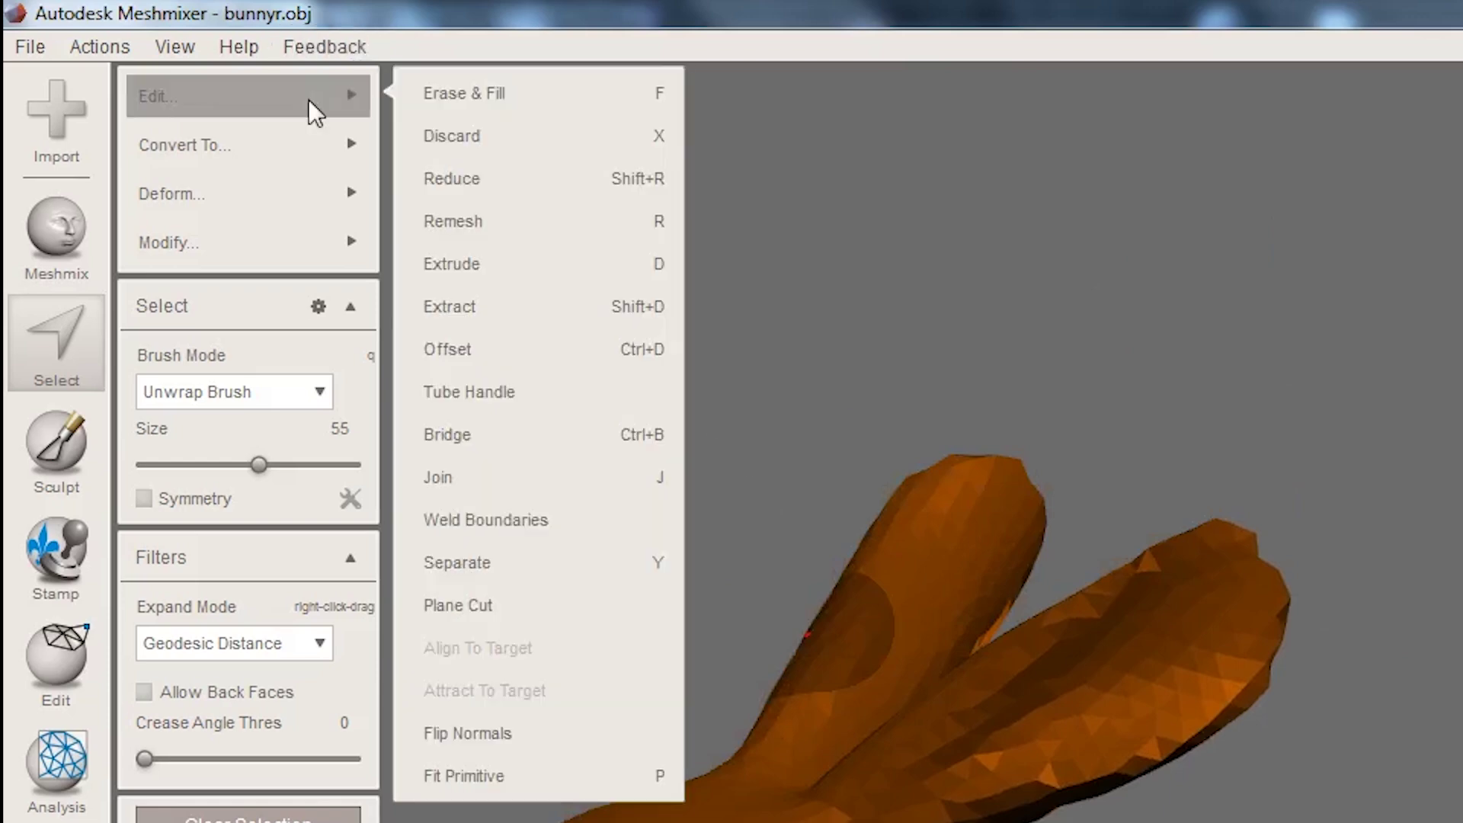
{"action": "left_click", "coordinate": [482, 620]}
{"action": "mouse_move", "coordinate": [242, 216]}
{"action": "left_mouse_down"}
{"action": "mouse_move", "coordinate": [359, 395]}
{"action": "mouse_move", "coordinate": [852, 730]}
{"action": "left_mouse_up"}
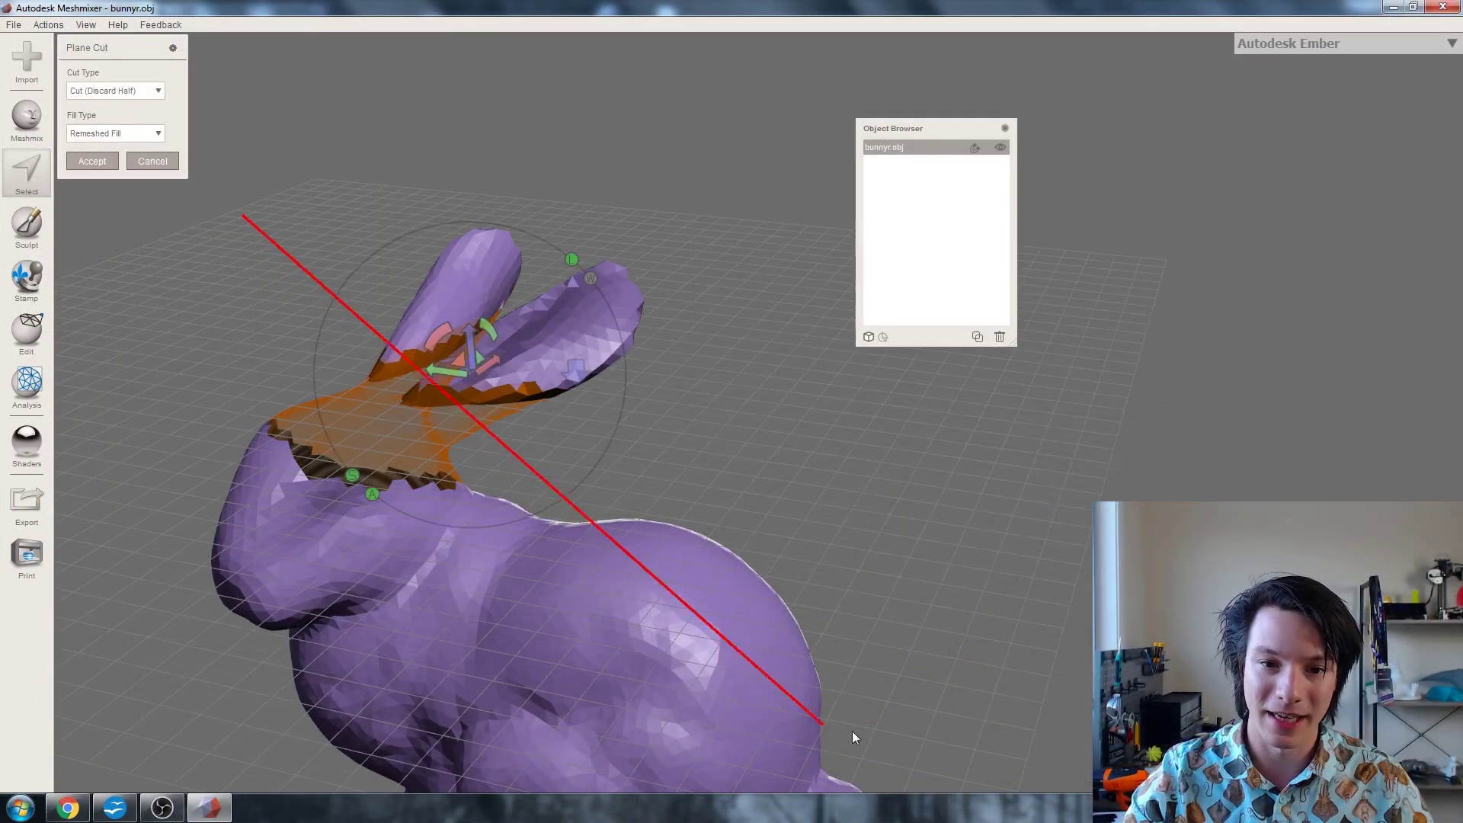
{"action": "mouse_move", "coordinate": [725, 611]}
{"action": "right_mouse_down"}
{"action": "mouse_move", "coordinate": [524, 572]}
{"action": "mouse_move", "coordinate": [423, 579]}
{"action": "mouse_move", "coordinate": [600, 515]}
{"action": "mouse_move", "coordinate": [652, 542]}
{"action": "mouse_move", "coordinate": [623, 573]}
{"action": "mouse_move", "coordinate": [608, 470]}
{"action": "right_mouse_up"}
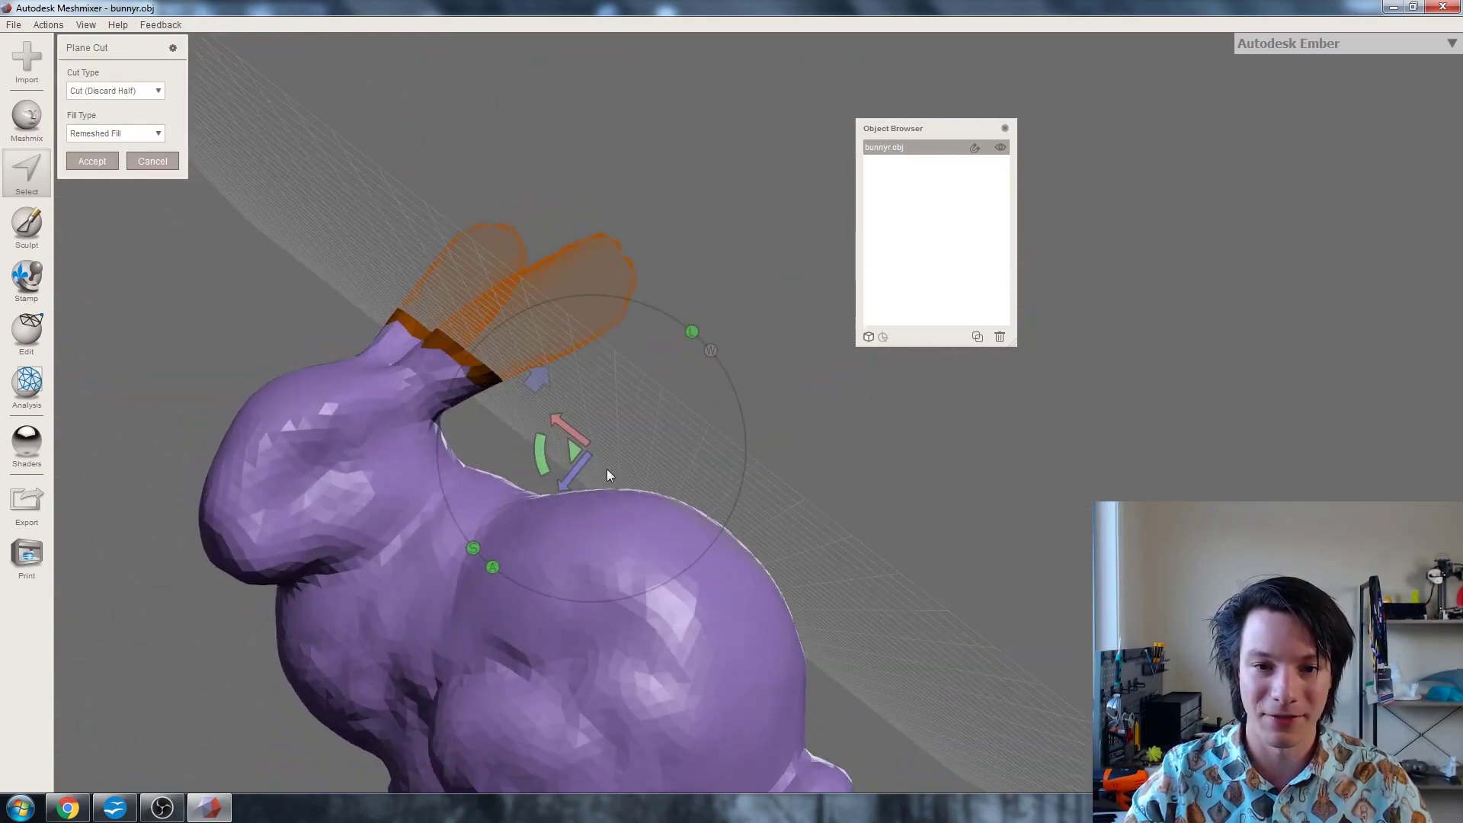
{"action": "mouse_move", "coordinate": [397, 267]}
{"action": "left_mouse_down"}
{"action": "mouse_move", "coordinate": [516, 345]}
{"action": "mouse_move", "coordinate": [752, 733]}
{"action": "left_mouse_up"}
{"action": "right_click_drag", "start_coordinate": [752, 732], "coordinate": [447, 311]}
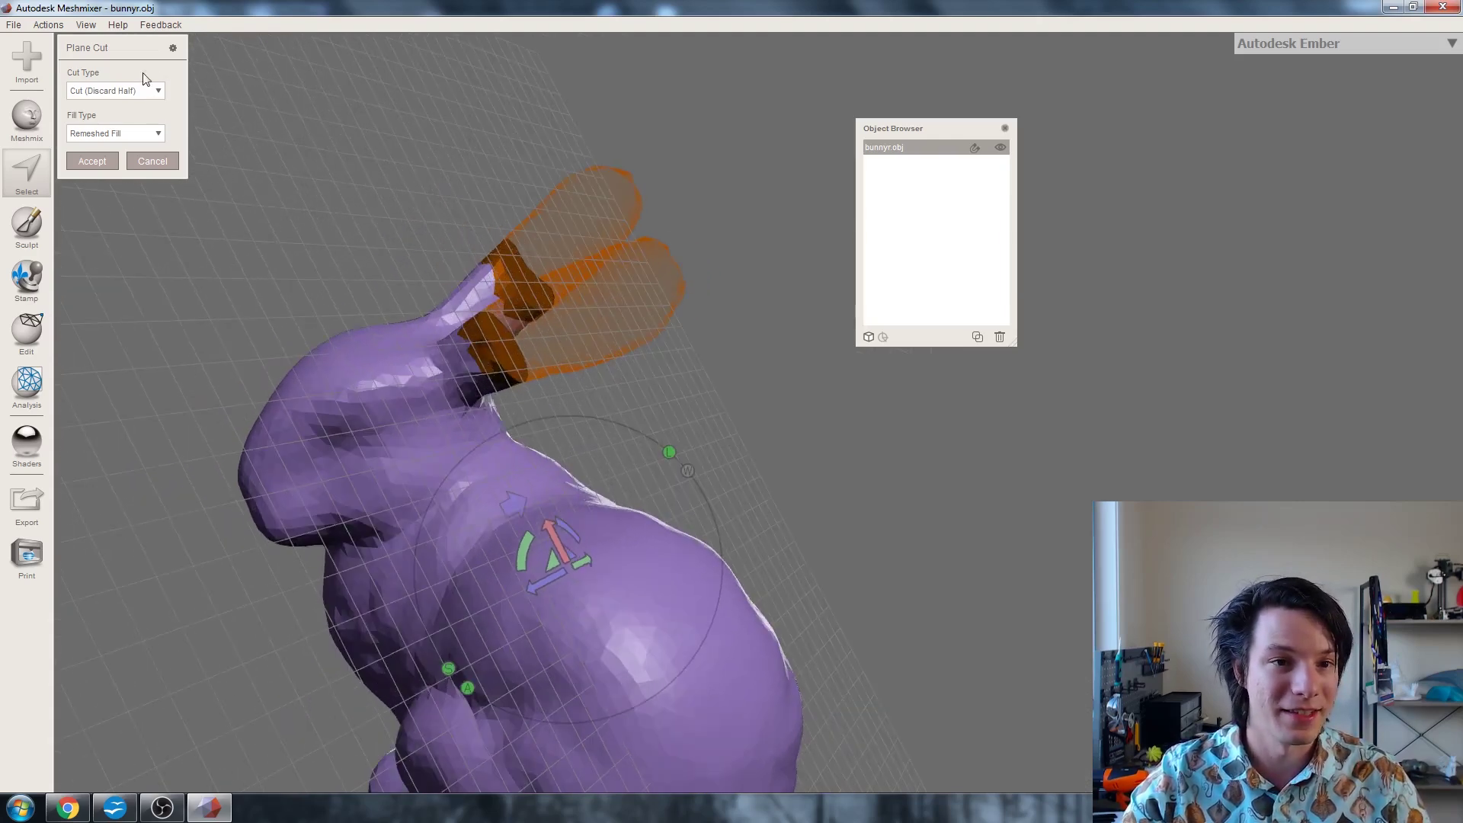
{"action": "left_click", "coordinate": [96, 161]}
{"action": "right_click_drag", "start_coordinate": [196, 226], "coordinate": [369, 217]}
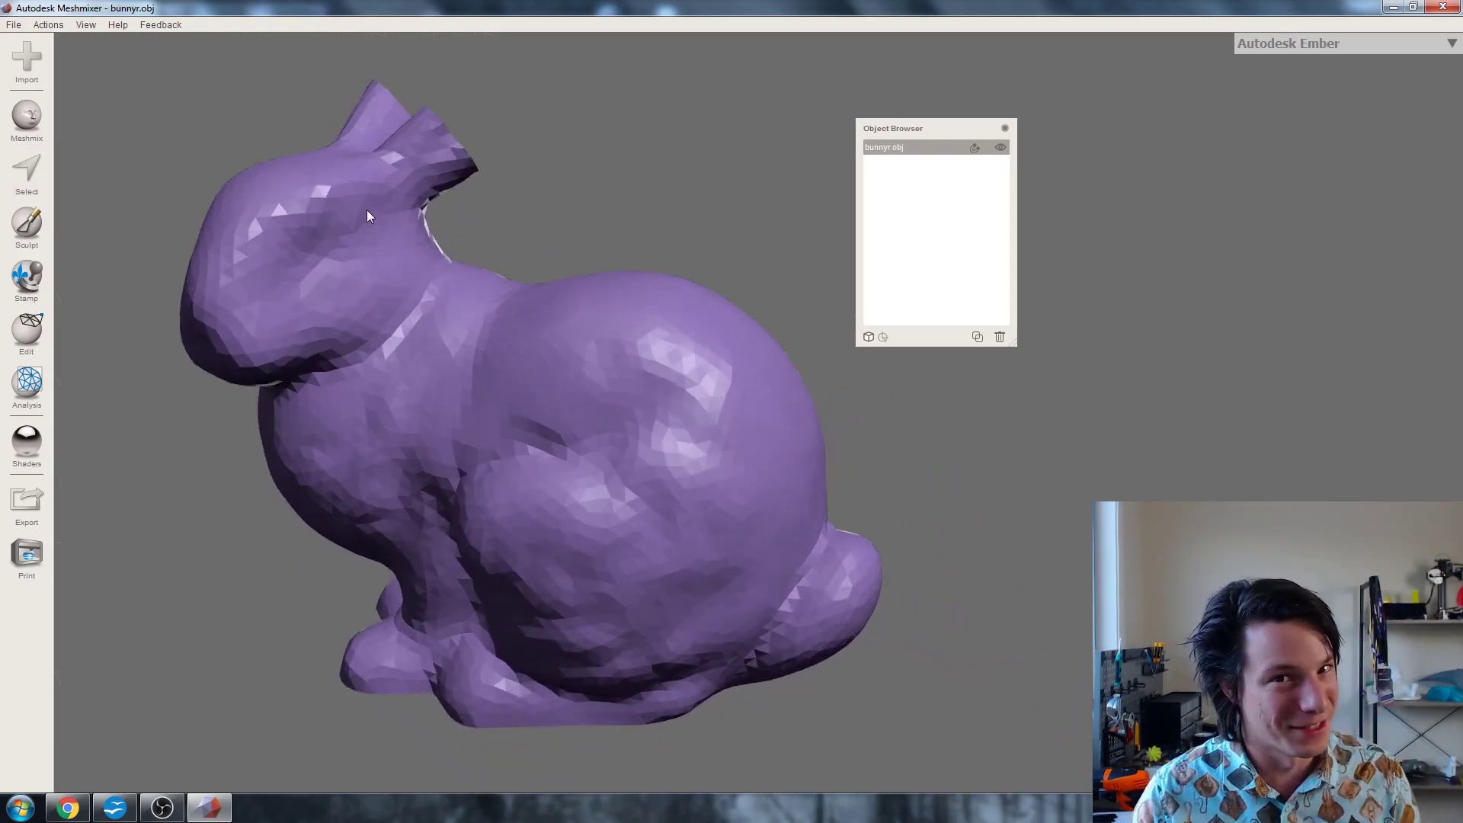
Pan the trimmed bunny view slightly right and down.
{"action": "middle_click_drag", "start_coordinate": [367, 208], "coordinate": [402, 237]}
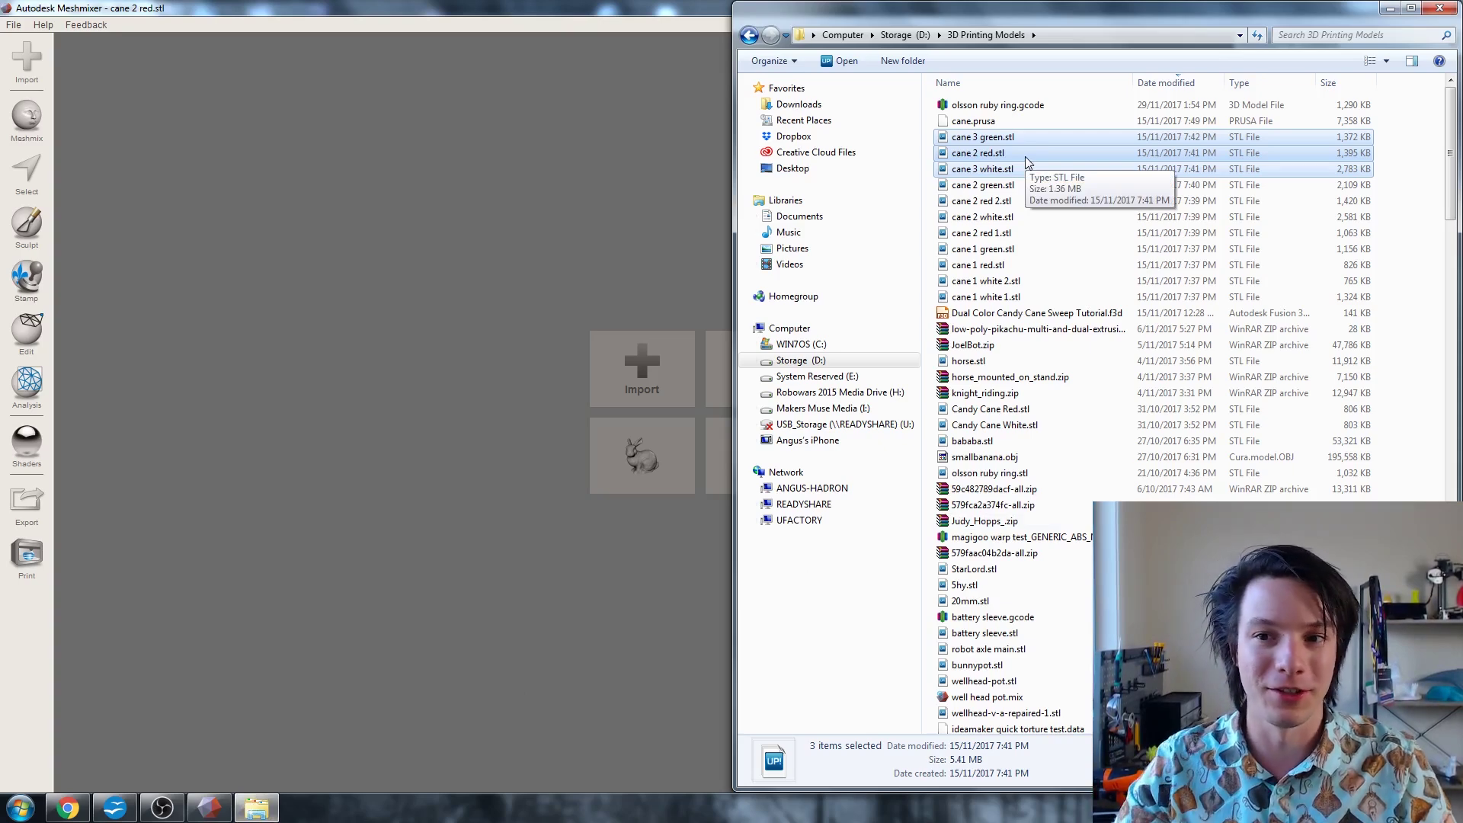
Import the three selected cane STL files from Explorer into Meshmixer.
{"action": "left_click", "coordinate": [991, 137]}
{"action": "left_click", "coordinate": [991, 168], "text": "shift"}
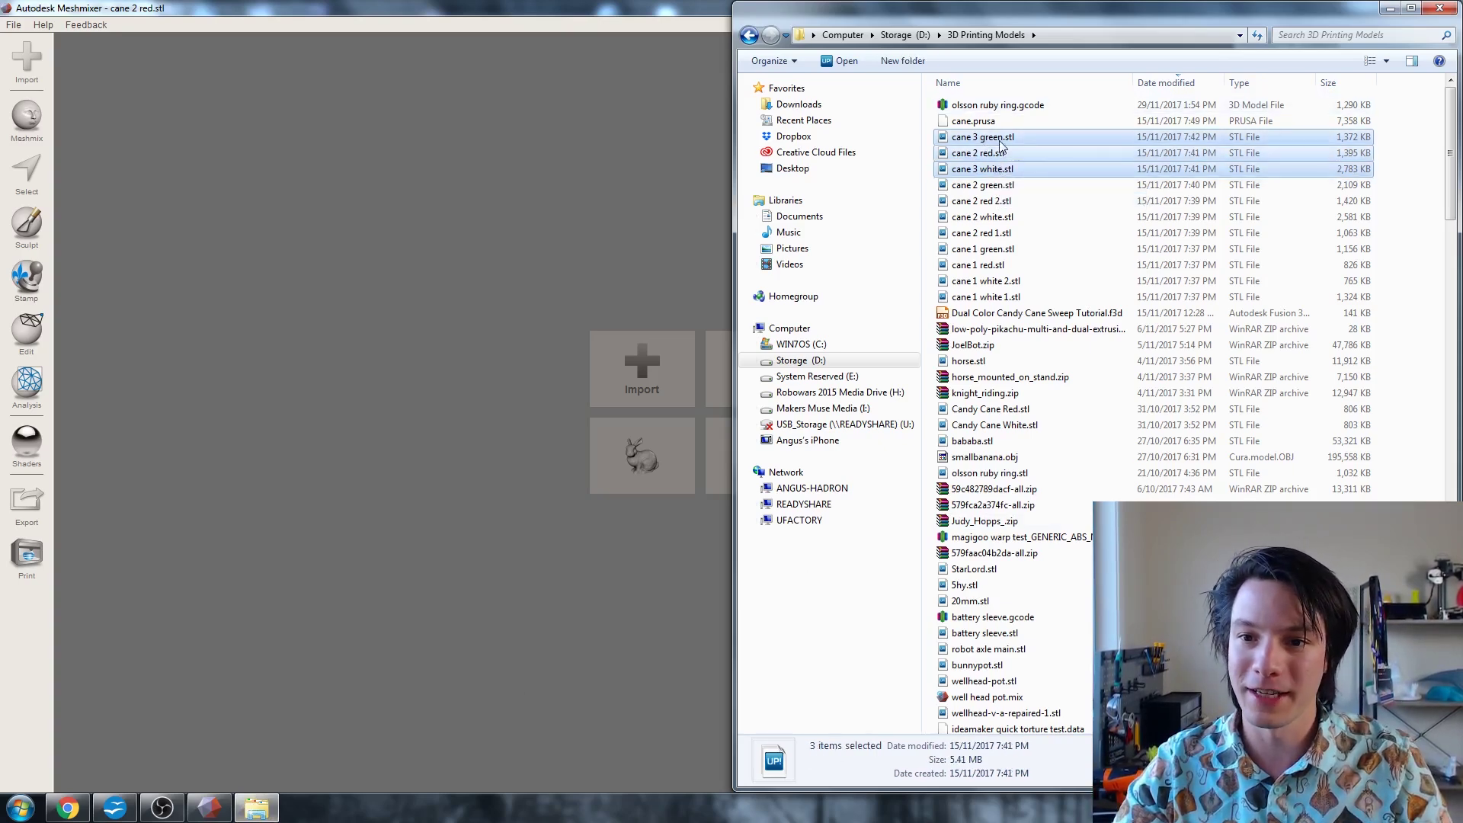
{"action": "left_click_drag", "start_coordinate": [1000, 145], "coordinate": [518, 152]}
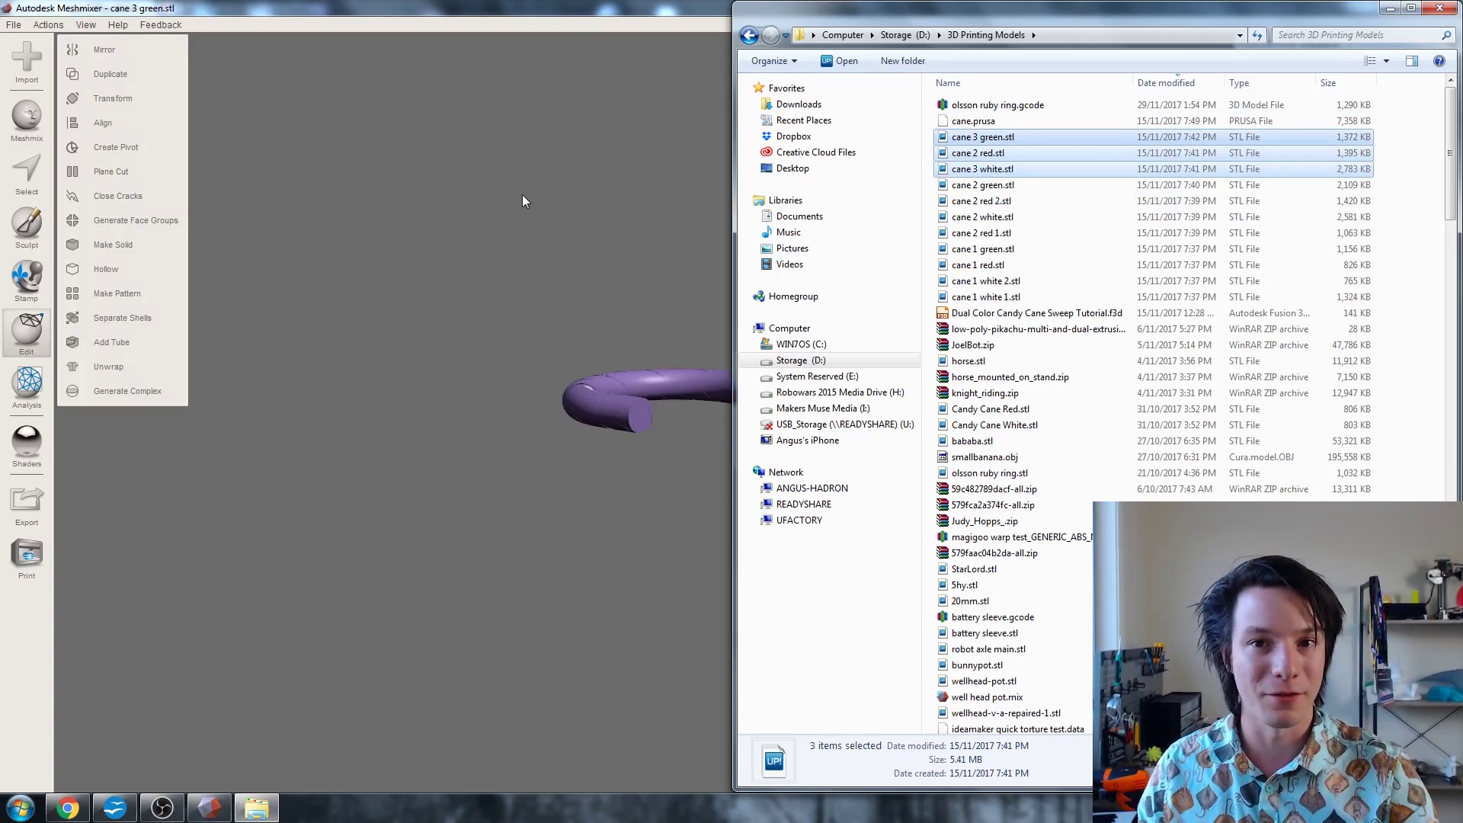
{"action": "left_click", "coordinate": [523, 194]}
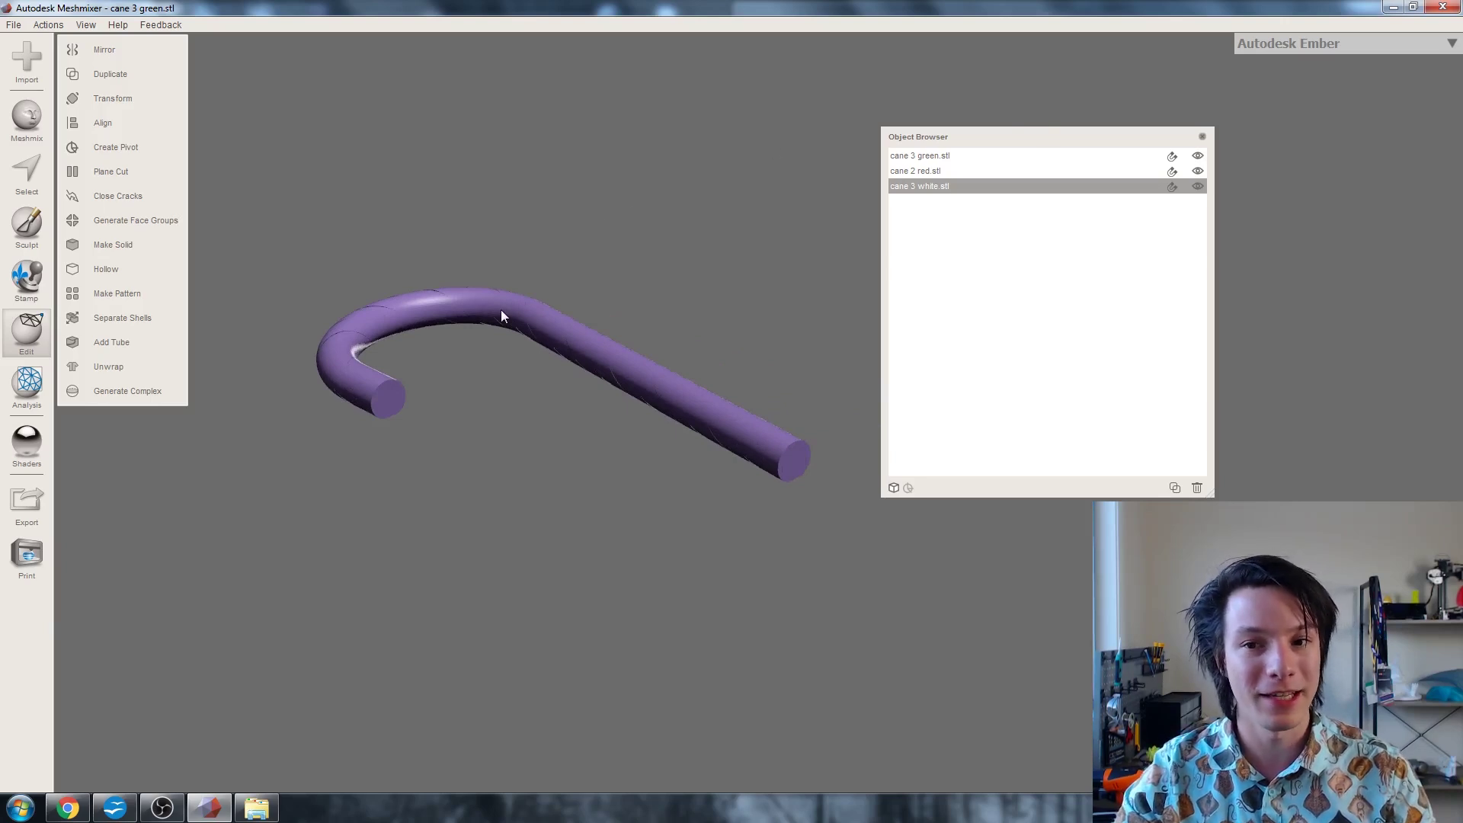
Toggle visibility of cane 3 green, cane 3 white and cane 2 red to inspect each, then multi-select.
{"action": "left_click", "coordinate": [990, 156]}
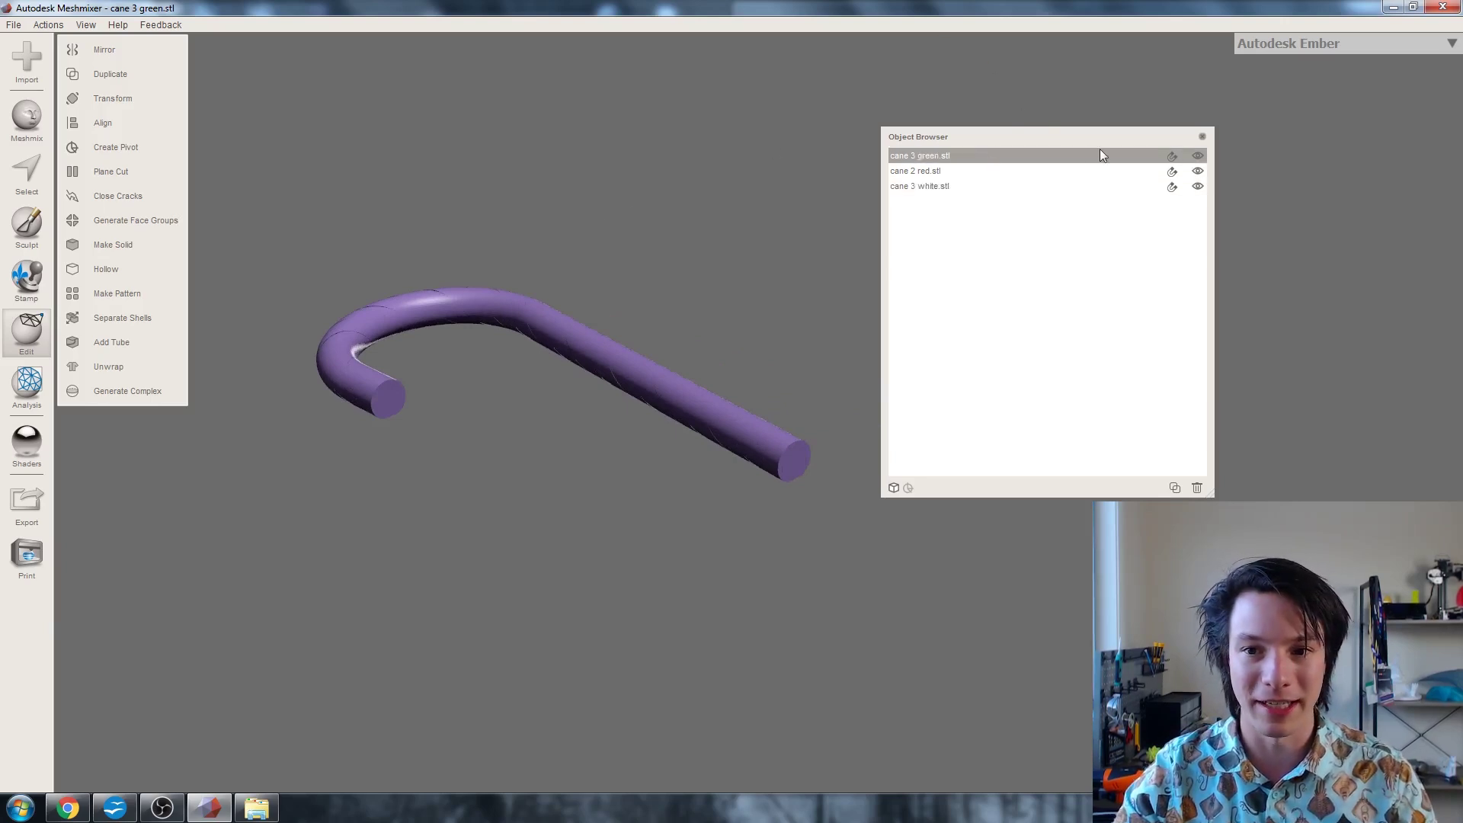
{"action": "left_click", "coordinate": [1196, 156]}
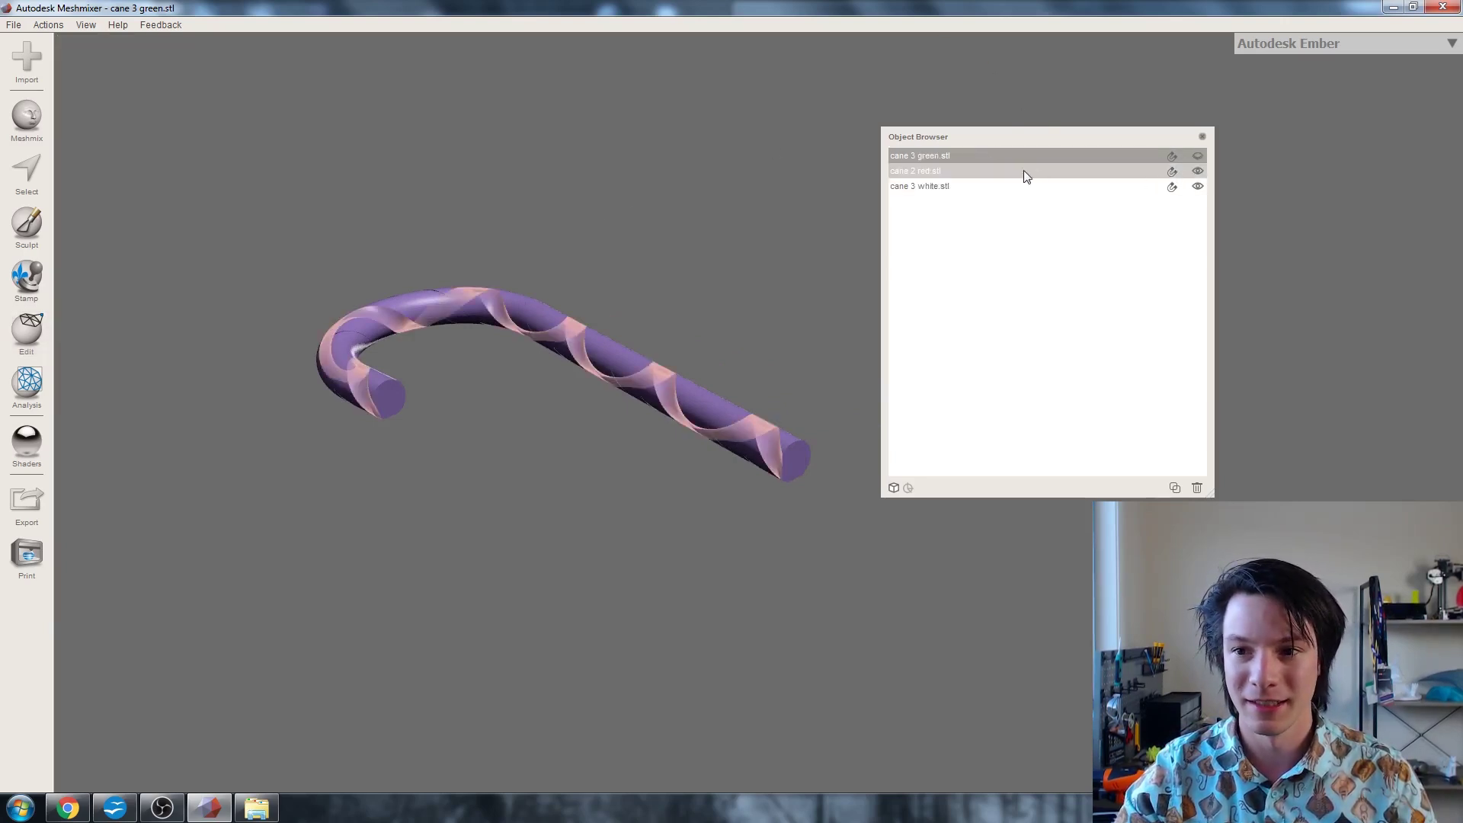
{"action": "left_click", "coordinate": [1195, 186]}
{"action": "left_click", "coordinate": [1194, 186]}
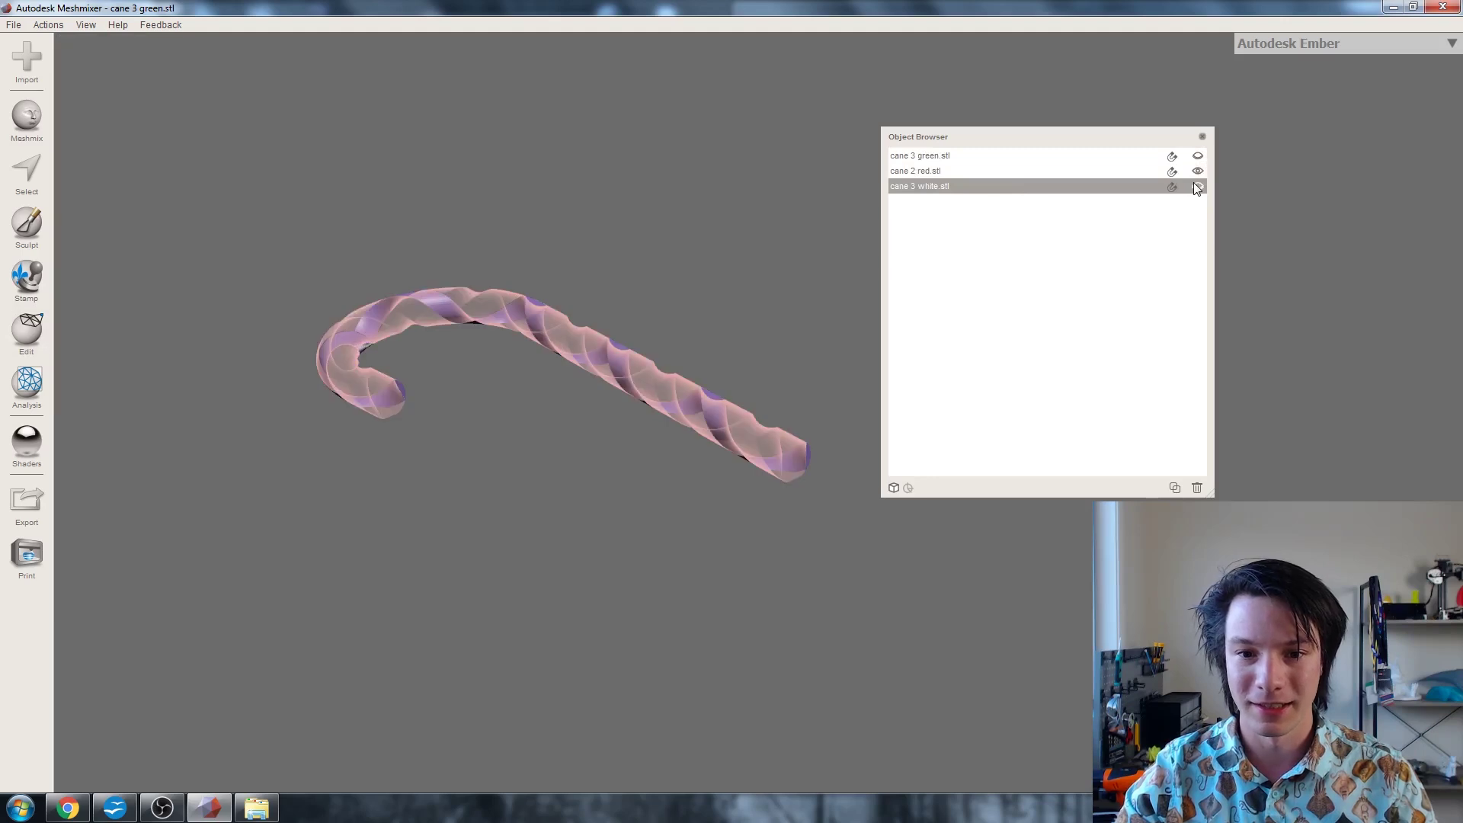
{"action": "left_click", "coordinate": [1107, 174]}
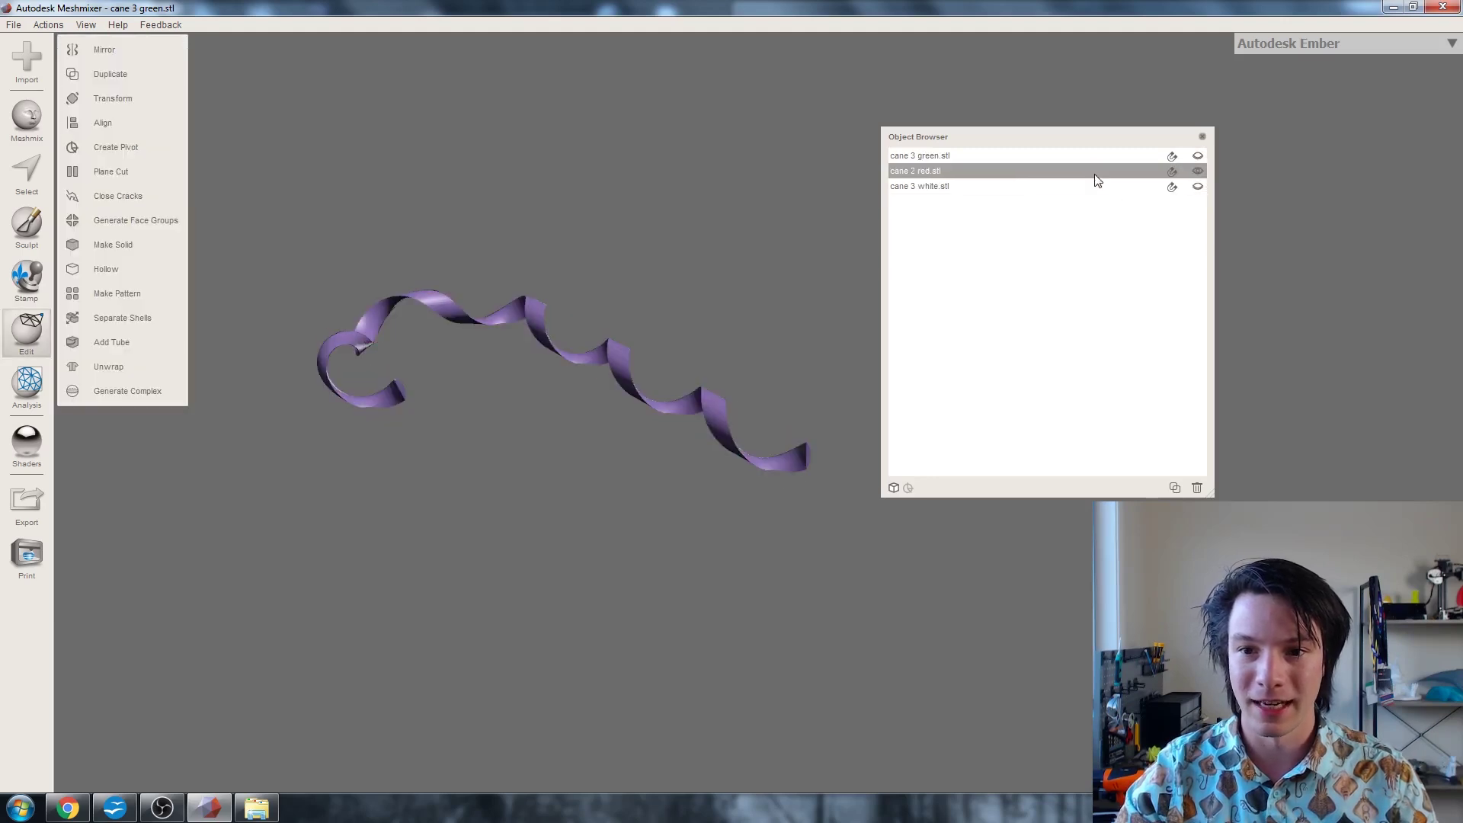
{"action": "left_click", "coordinate": [1197, 171]}
{"action": "left_click", "coordinate": [1198, 172]}
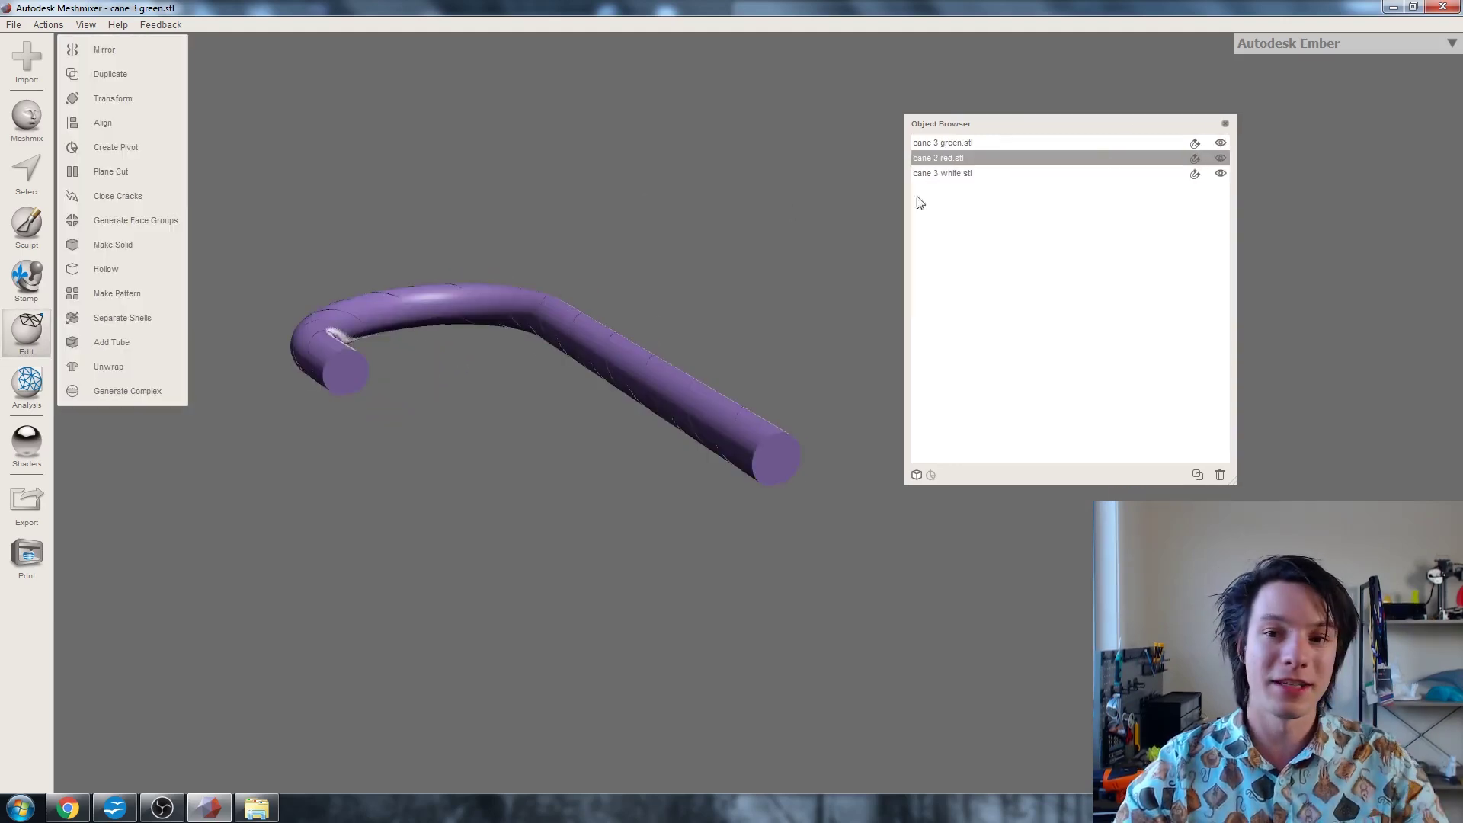
{"action": "left_click", "coordinate": [971, 145], "text": "shift"}
Add cane 3 white to the selection and Combine all three canes.
{"action": "left_click", "coordinate": [967, 172], "text": "shift"}
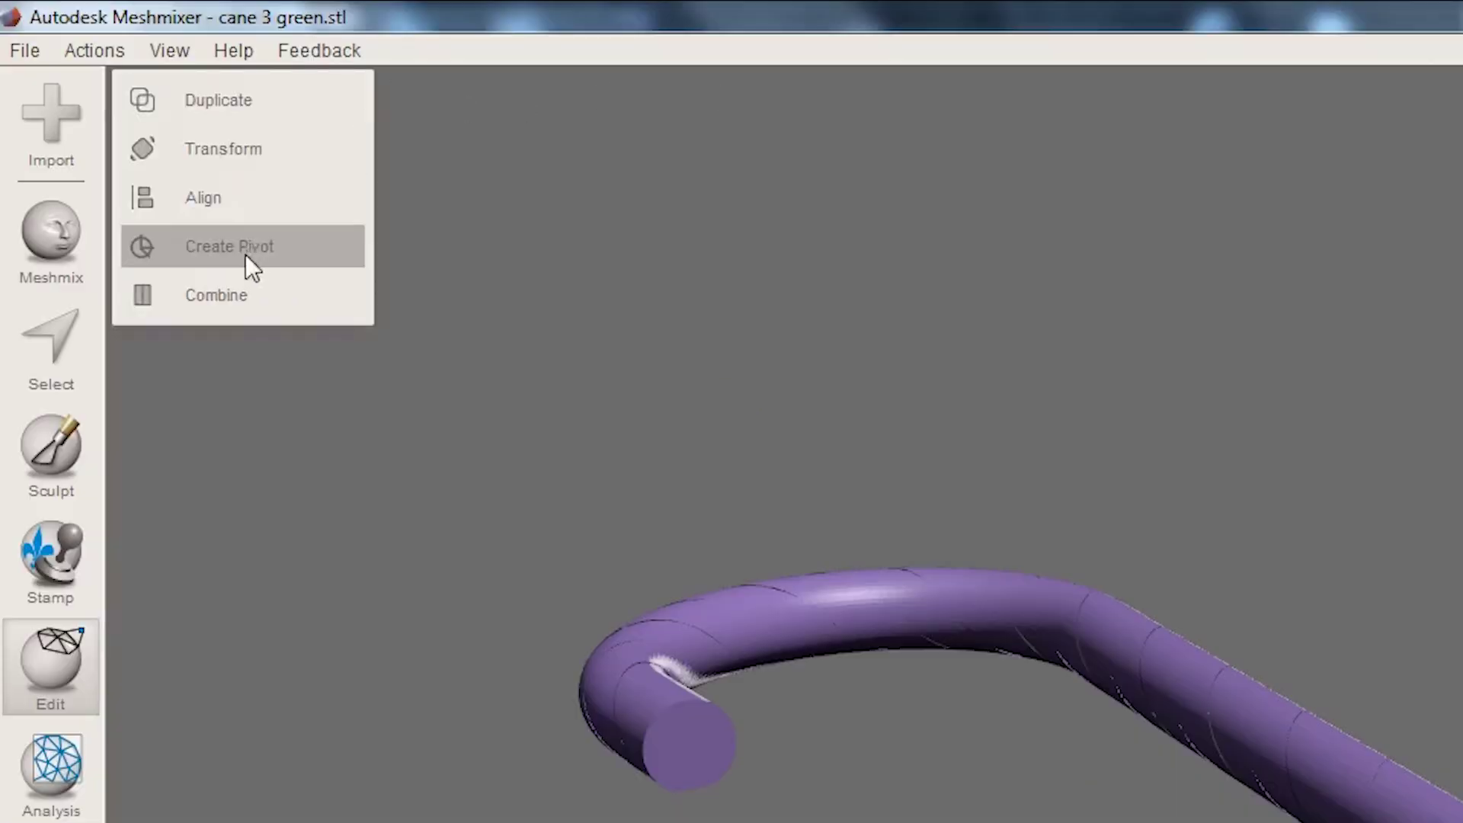
{"action": "left_click", "coordinate": [227, 295]}
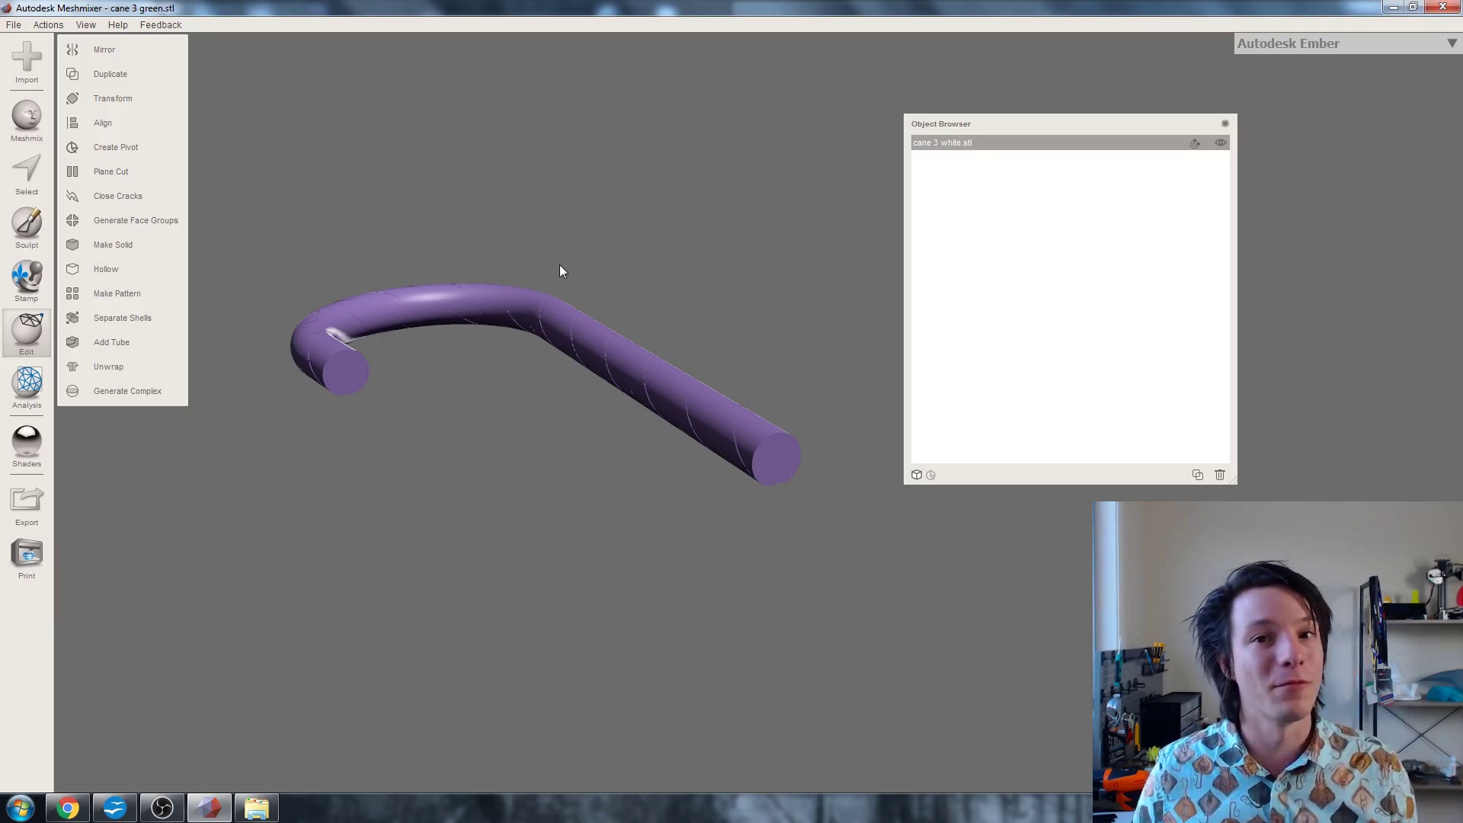
{"action": "right_click_drag", "start_coordinate": [559, 264], "coordinate": [567, 317]}
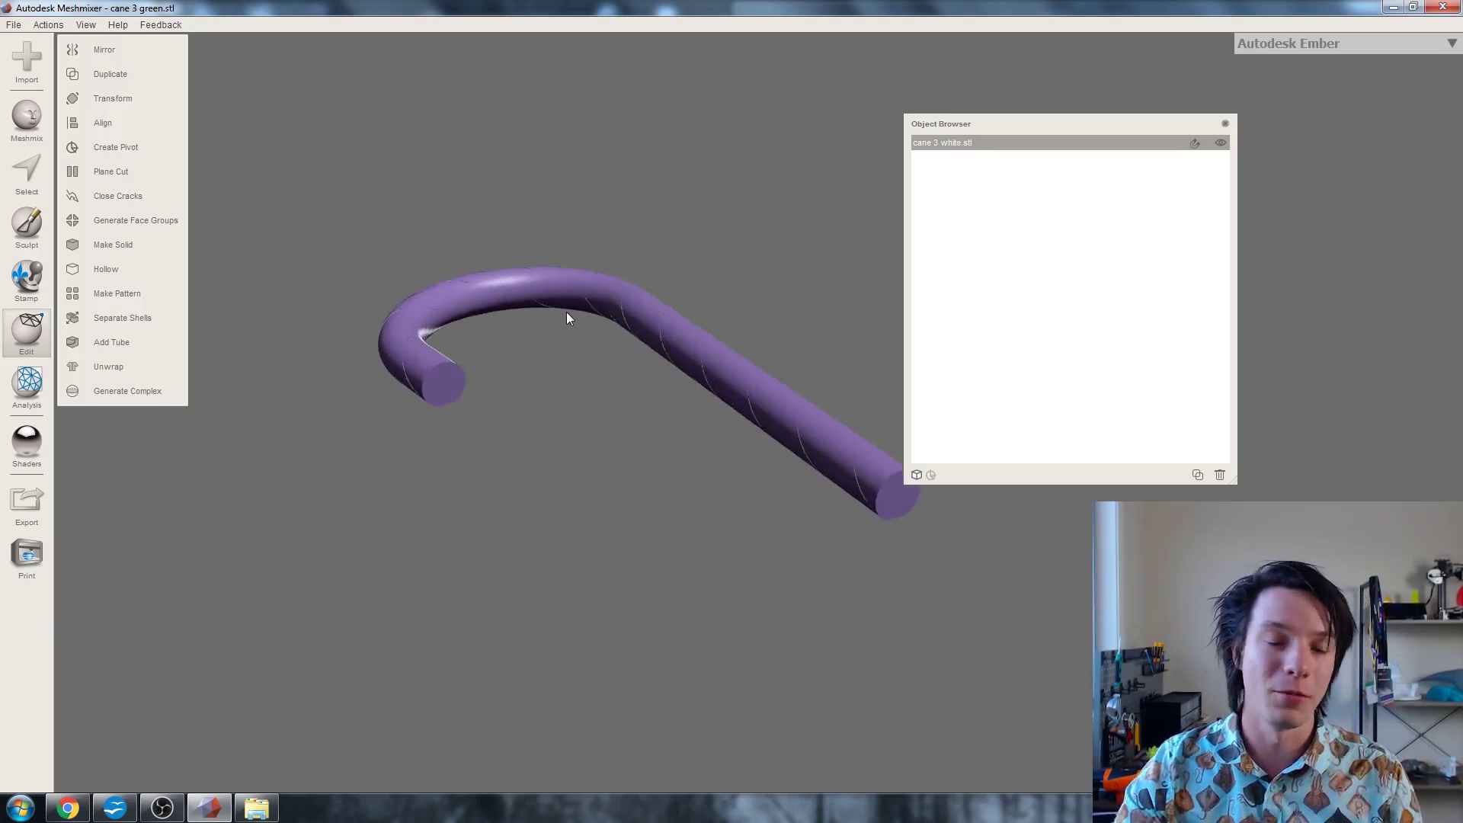
{"action": "middle_click_drag", "start_coordinate": [549, 418], "coordinate": [488, 439]}
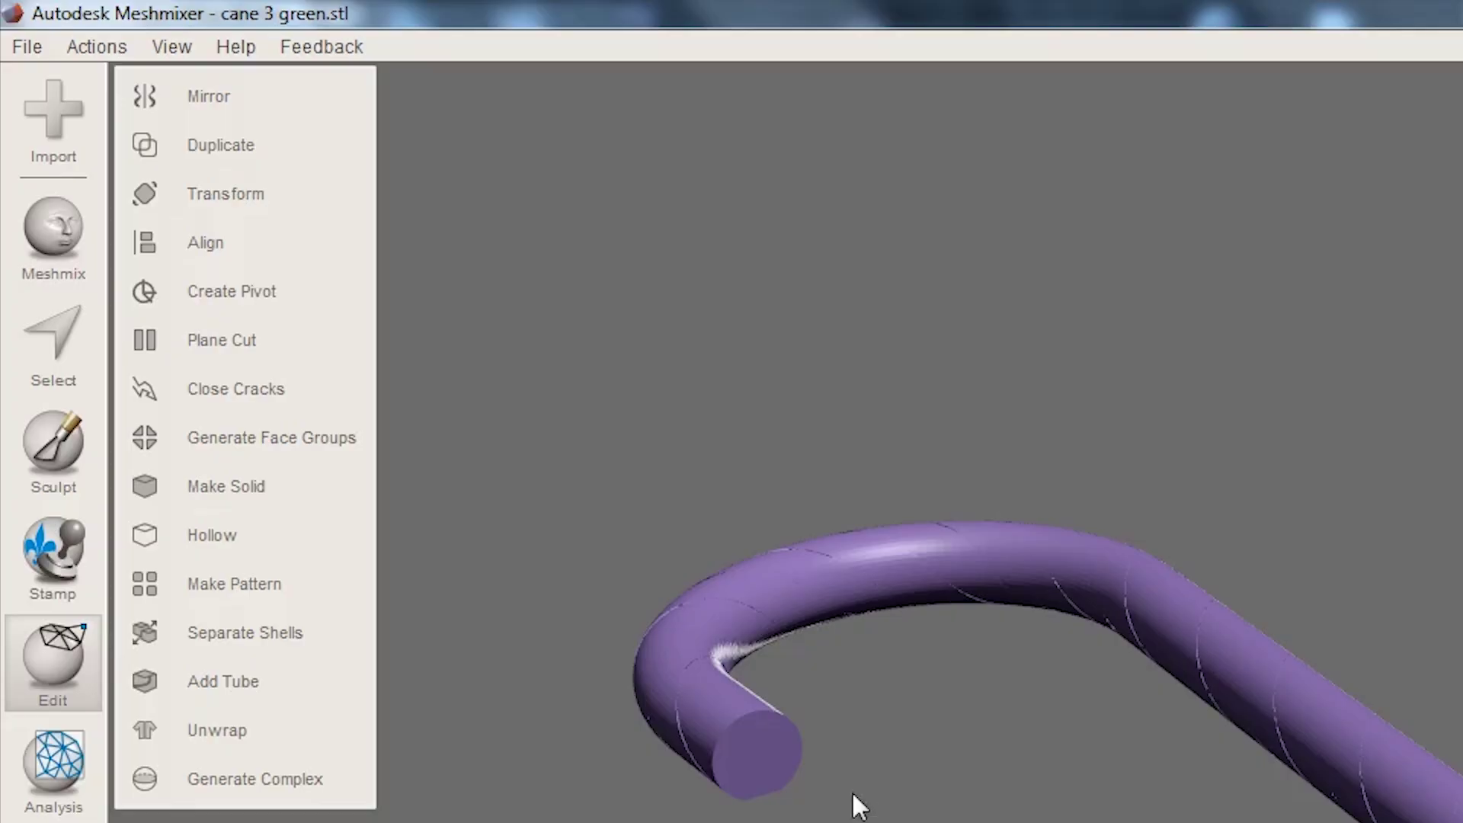
Separate the cane into three shells and hide shells 2 and 1.
{"action": "right_click_drag", "start_coordinate": [852, 792], "coordinate": [702, 769]}
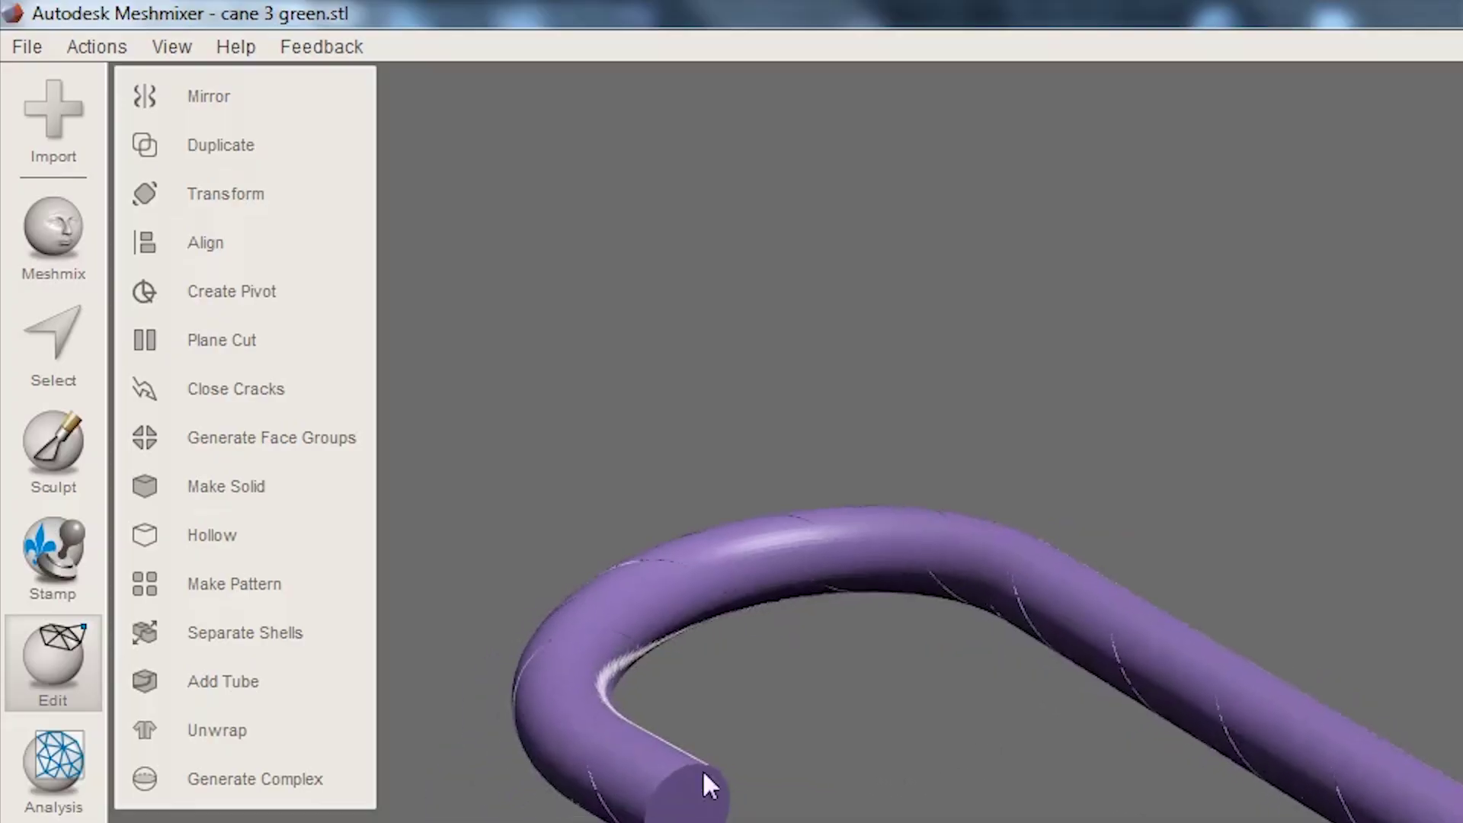
{"action": "left_click", "coordinate": [285, 619]}
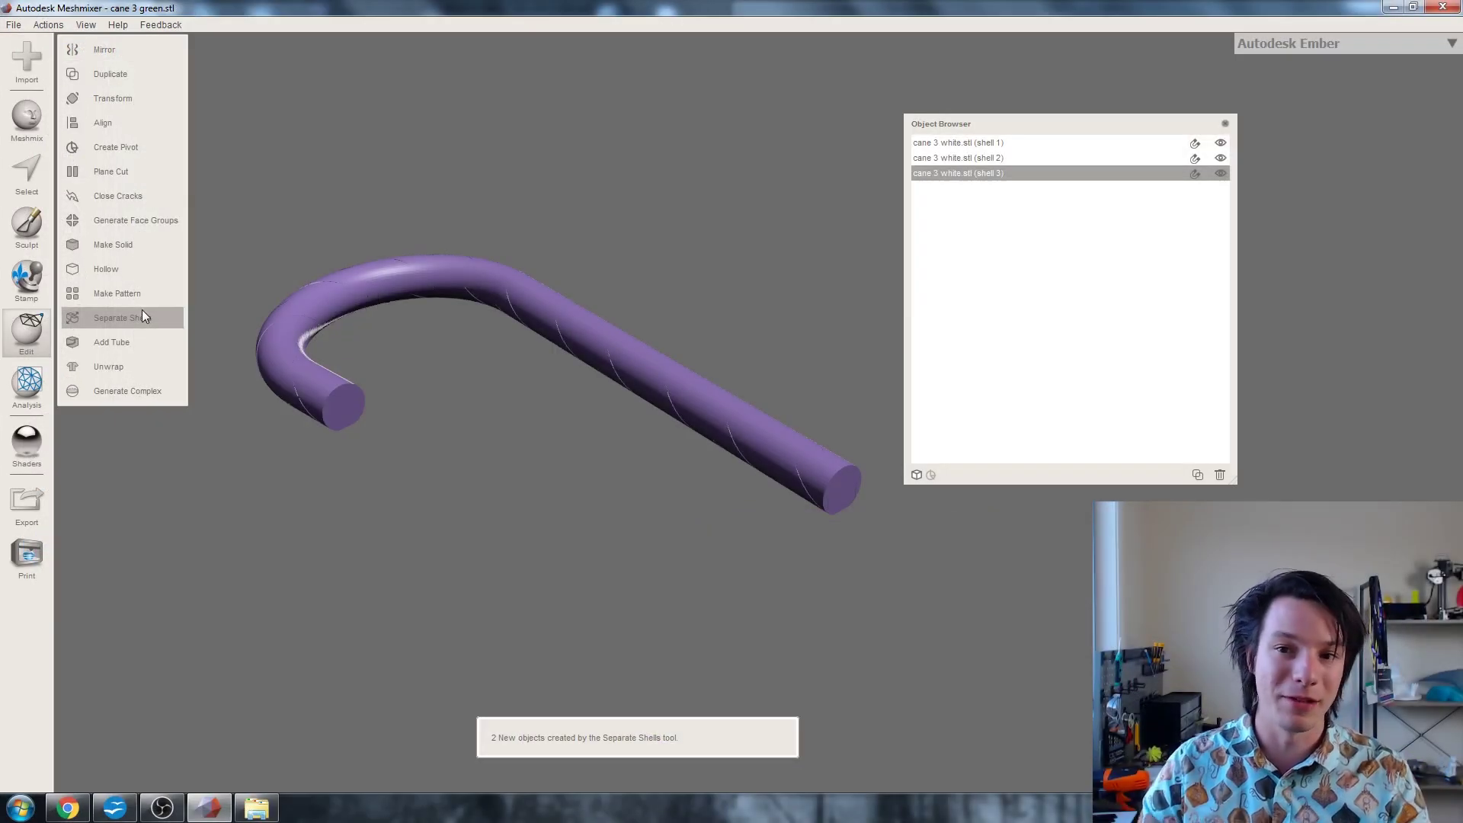
{"action": "left_click", "coordinate": [970, 156]}
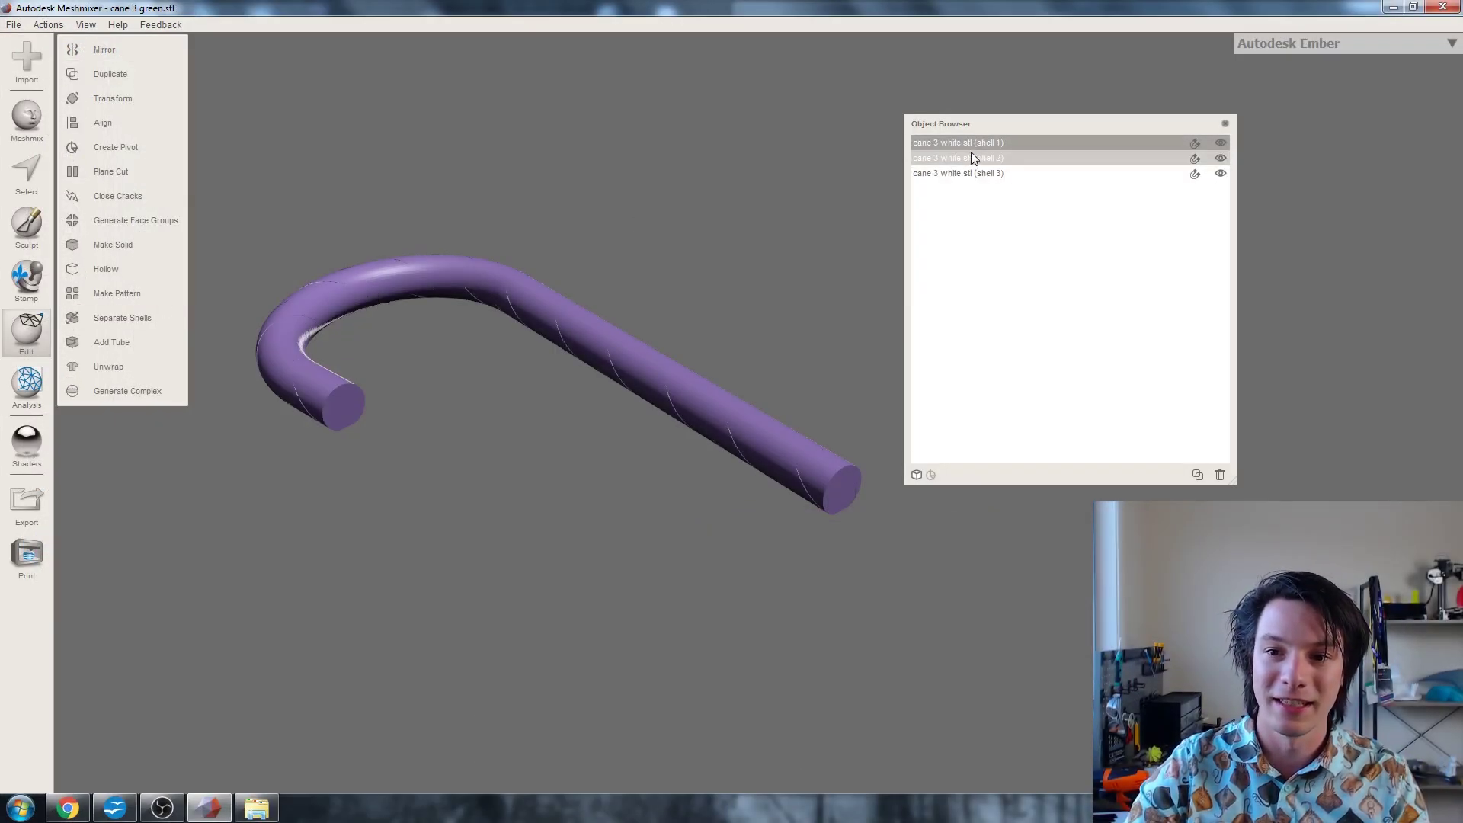
{"action": "left_click", "coordinate": [1220, 157]}
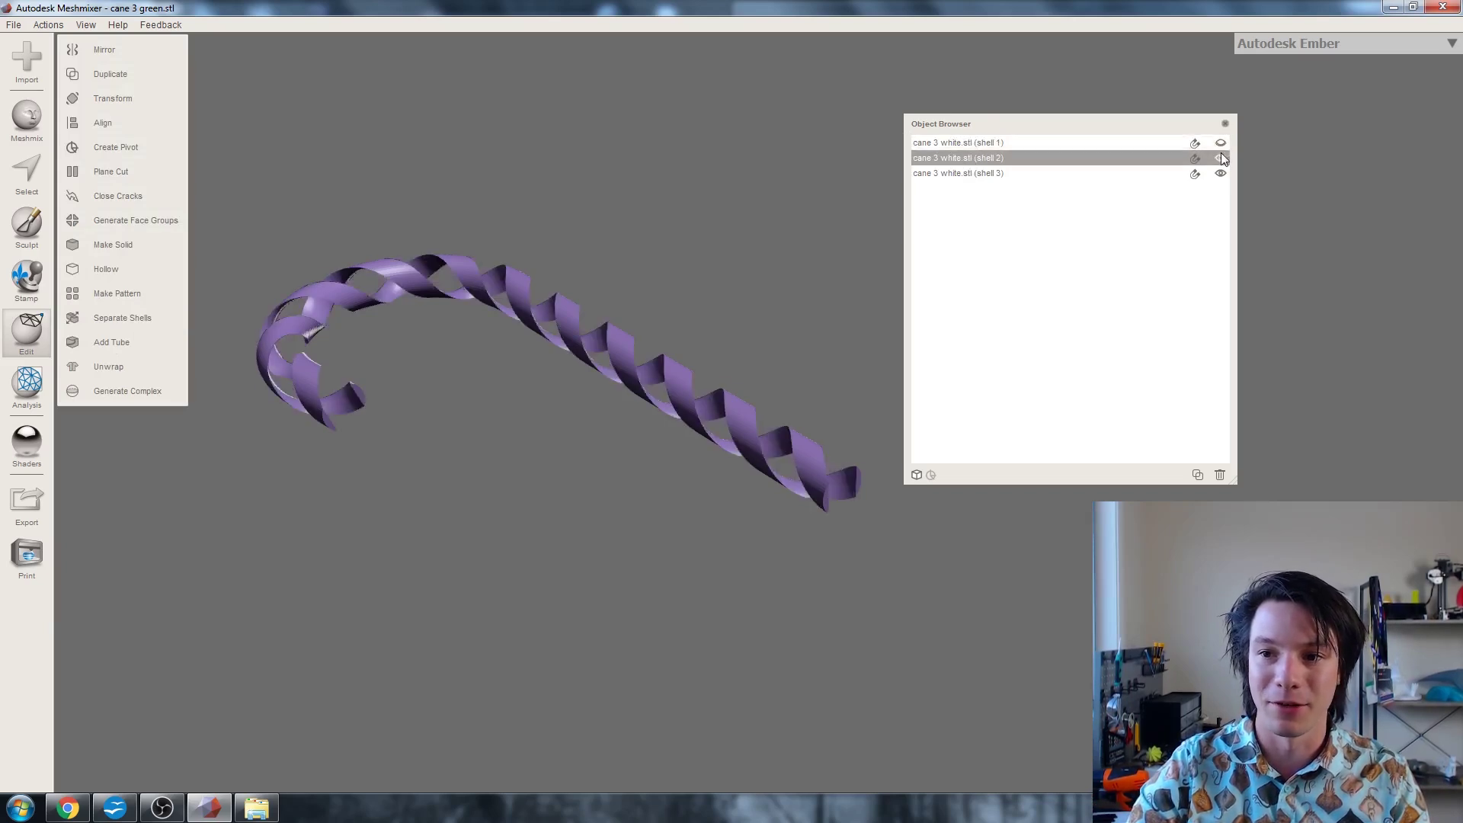
{"action": "left_click", "coordinate": [1123, 173]}
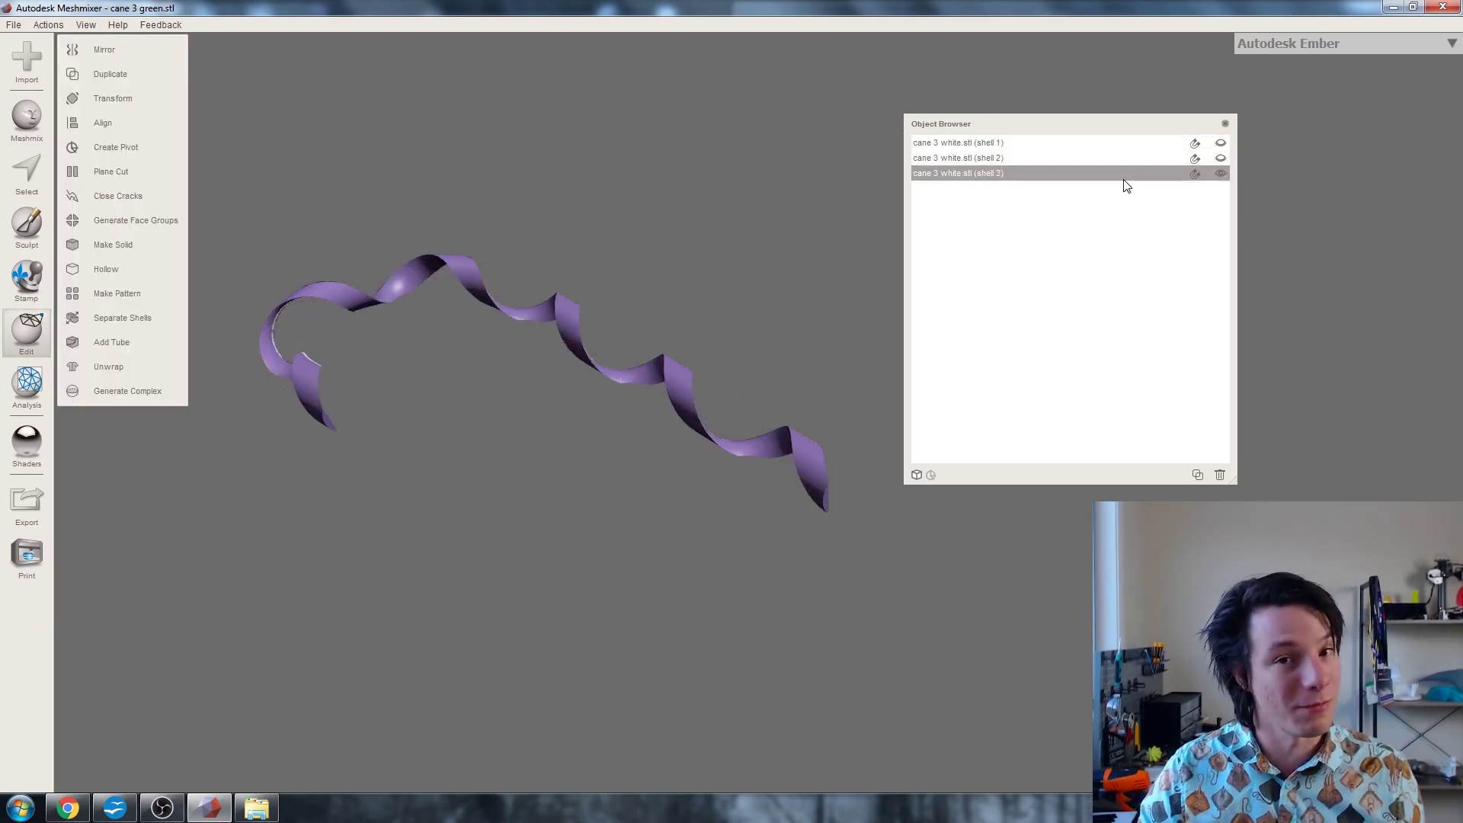
Start exporting the cane shells from the File menu.
{"action": "left_click", "coordinate": [14, 24]}
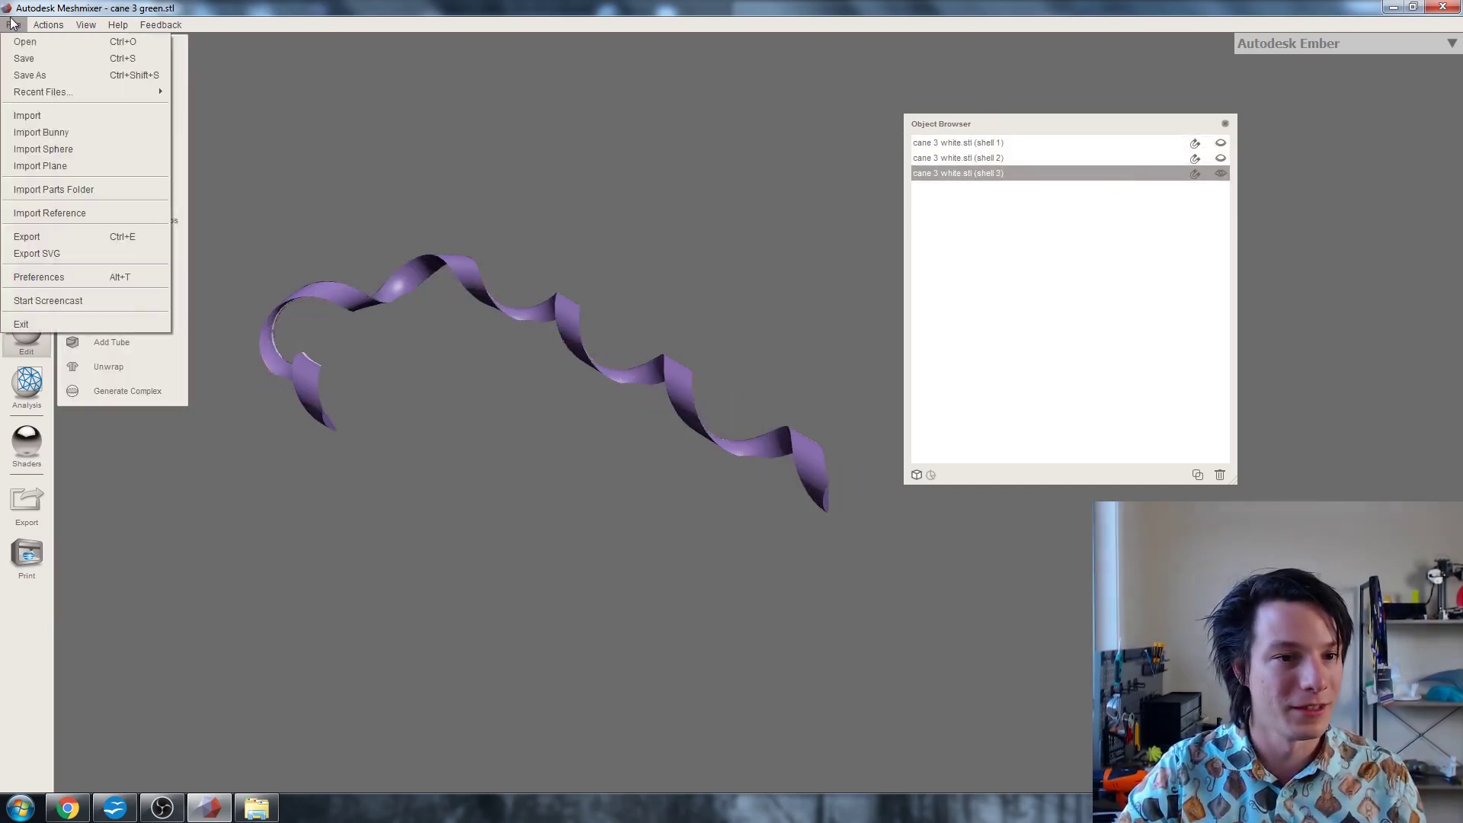
{"action": "left_click", "coordinate": [77, 236]}
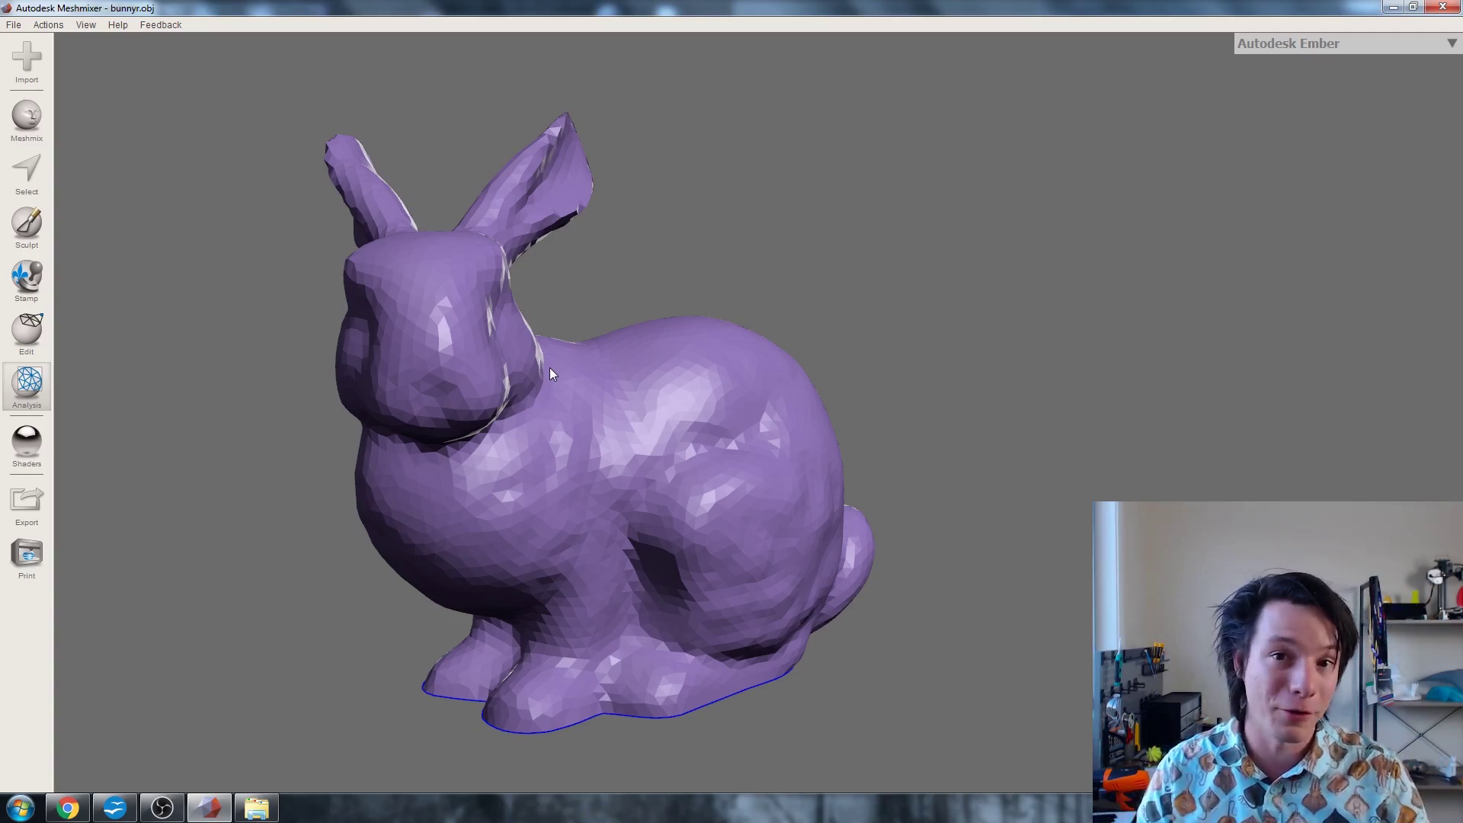
{"action": "right_click_drag", "start_coordinate": [651, 400], "coordinate": [623, 308]}
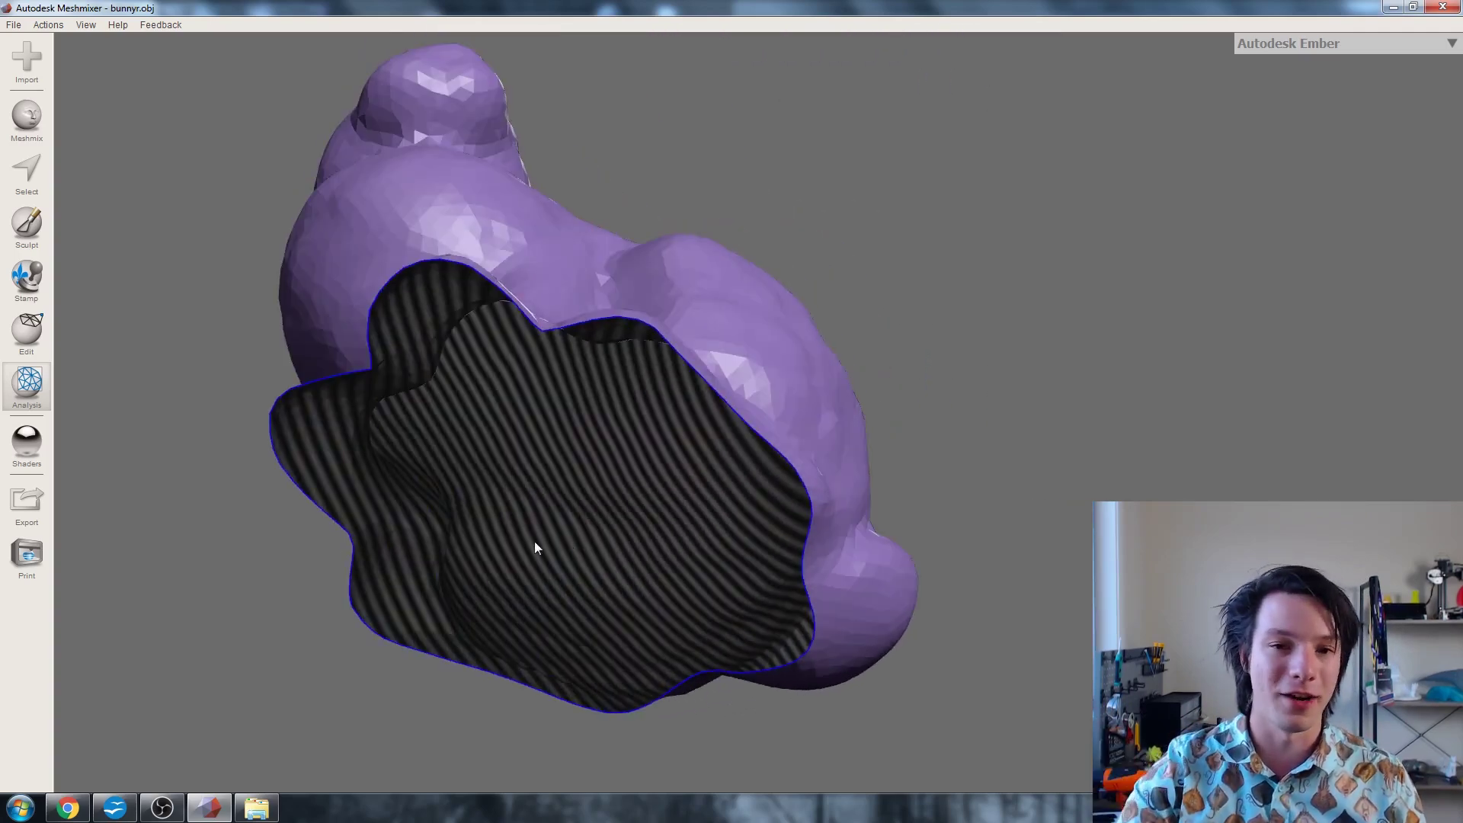
{"action": "right_click_drag", "start_coordinate": [535, 546], "coordinate": [478, 486]}
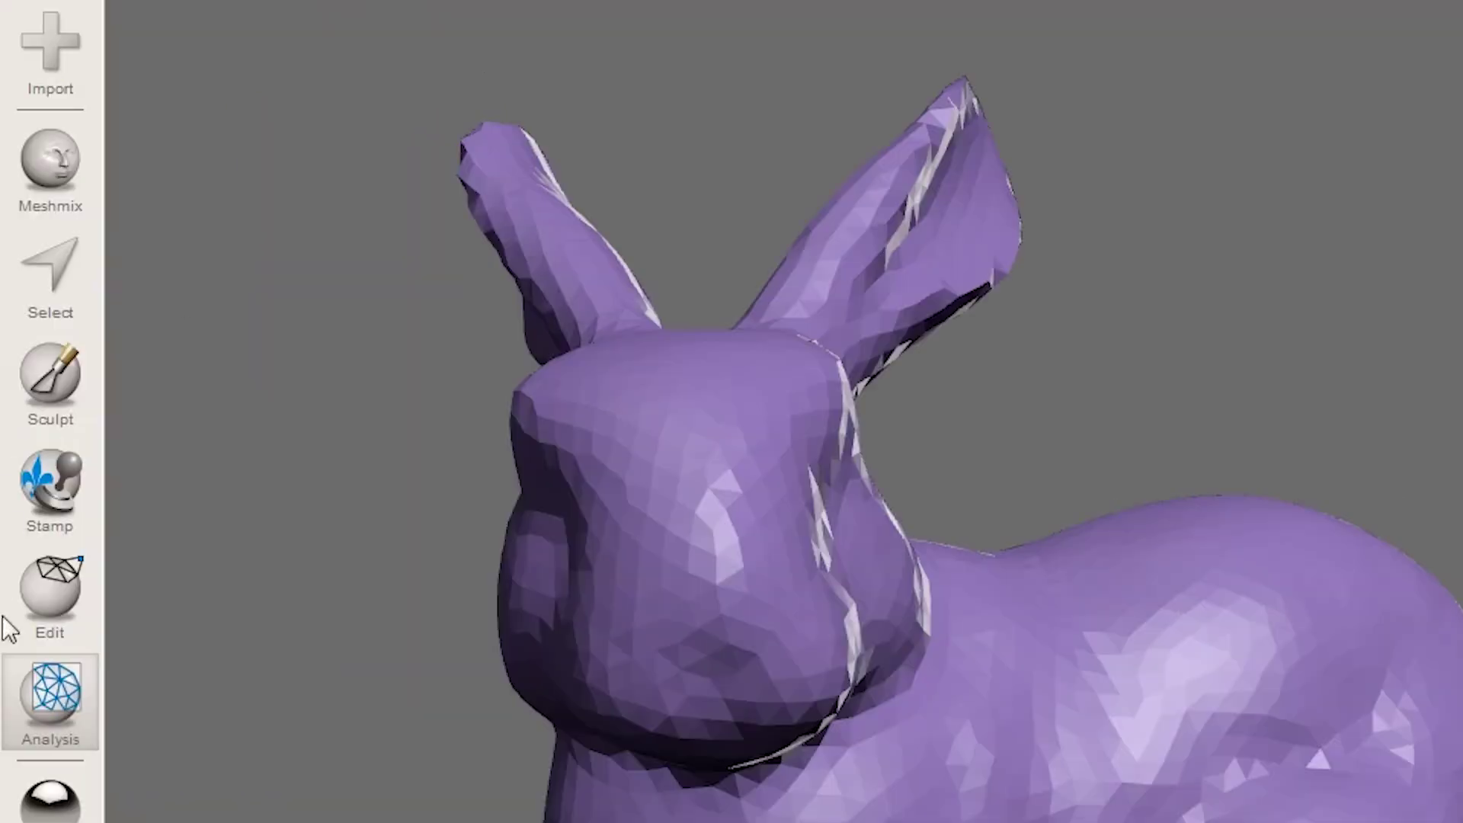
Run the mesh Inspector on the bunny to flag the open hole in its base.
{"action": "mouse_move", "coordinate": [5, 377]}
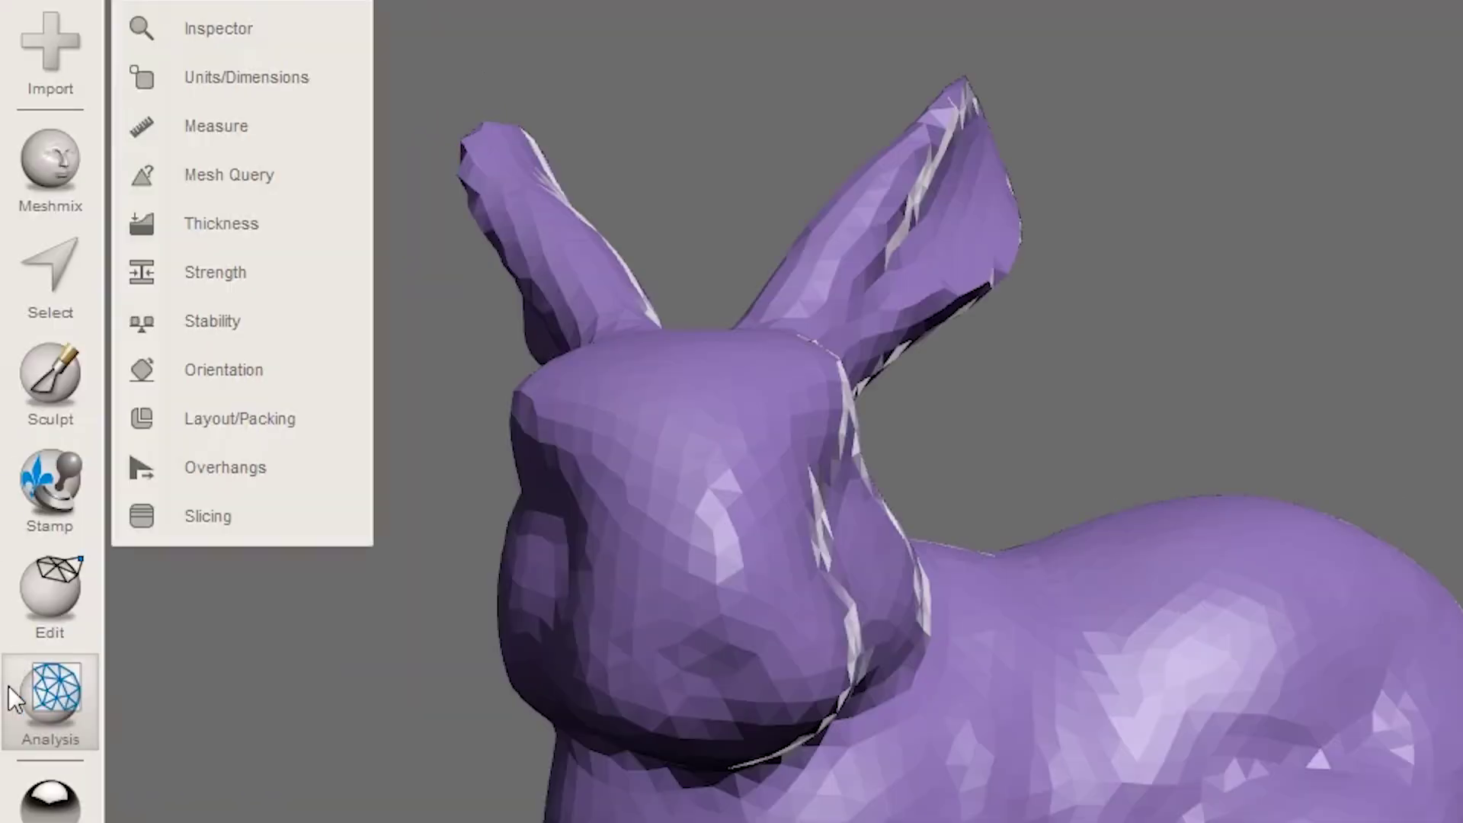
{"action": "left_click", "coordinate": [200, 40]}
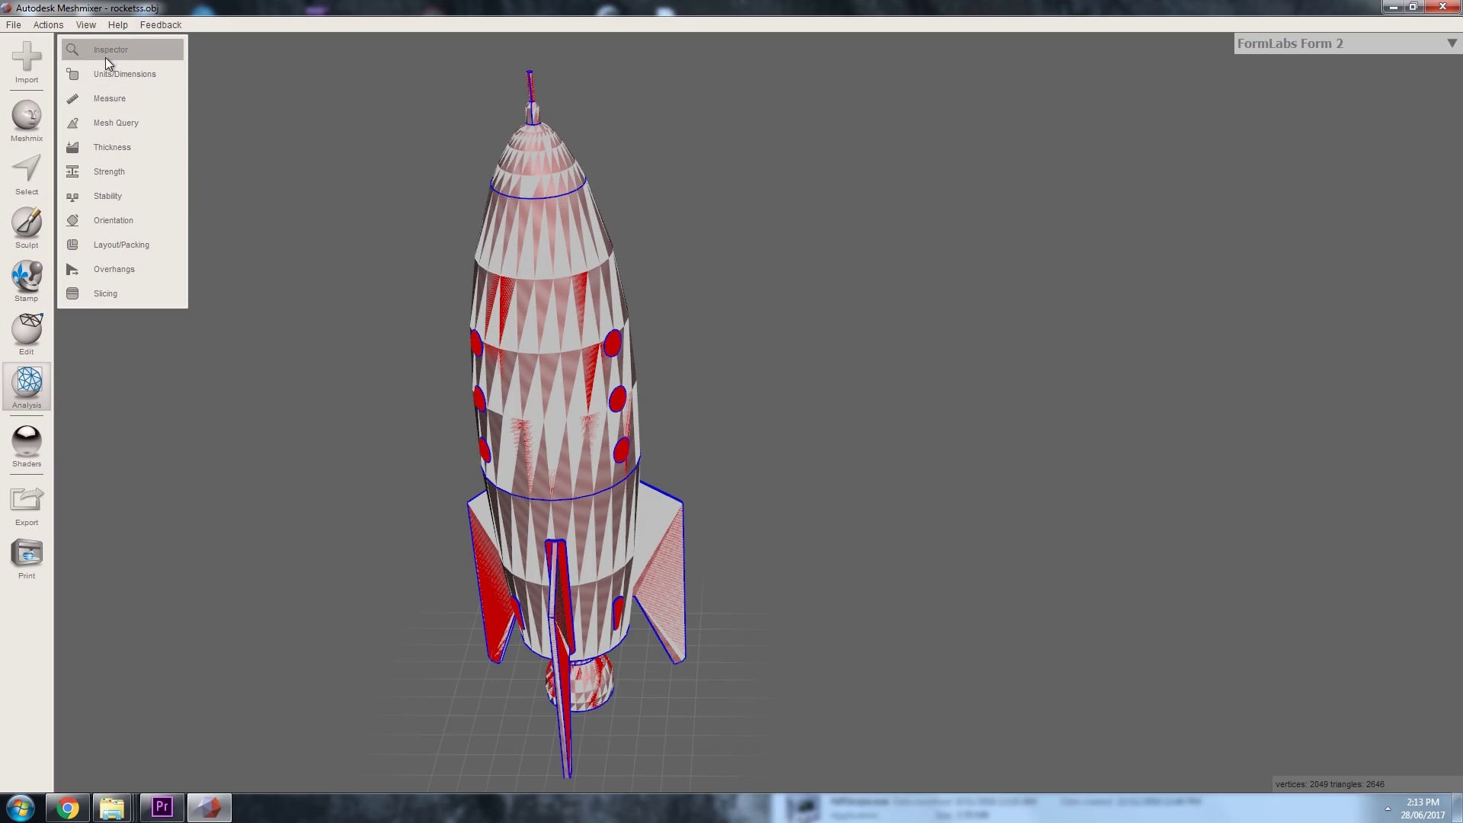
Examine the rocket mesh's defects in Inspector, close it, and bring the bunny back into view.
{"action": "left_click", "coordinate": [105, 57]}
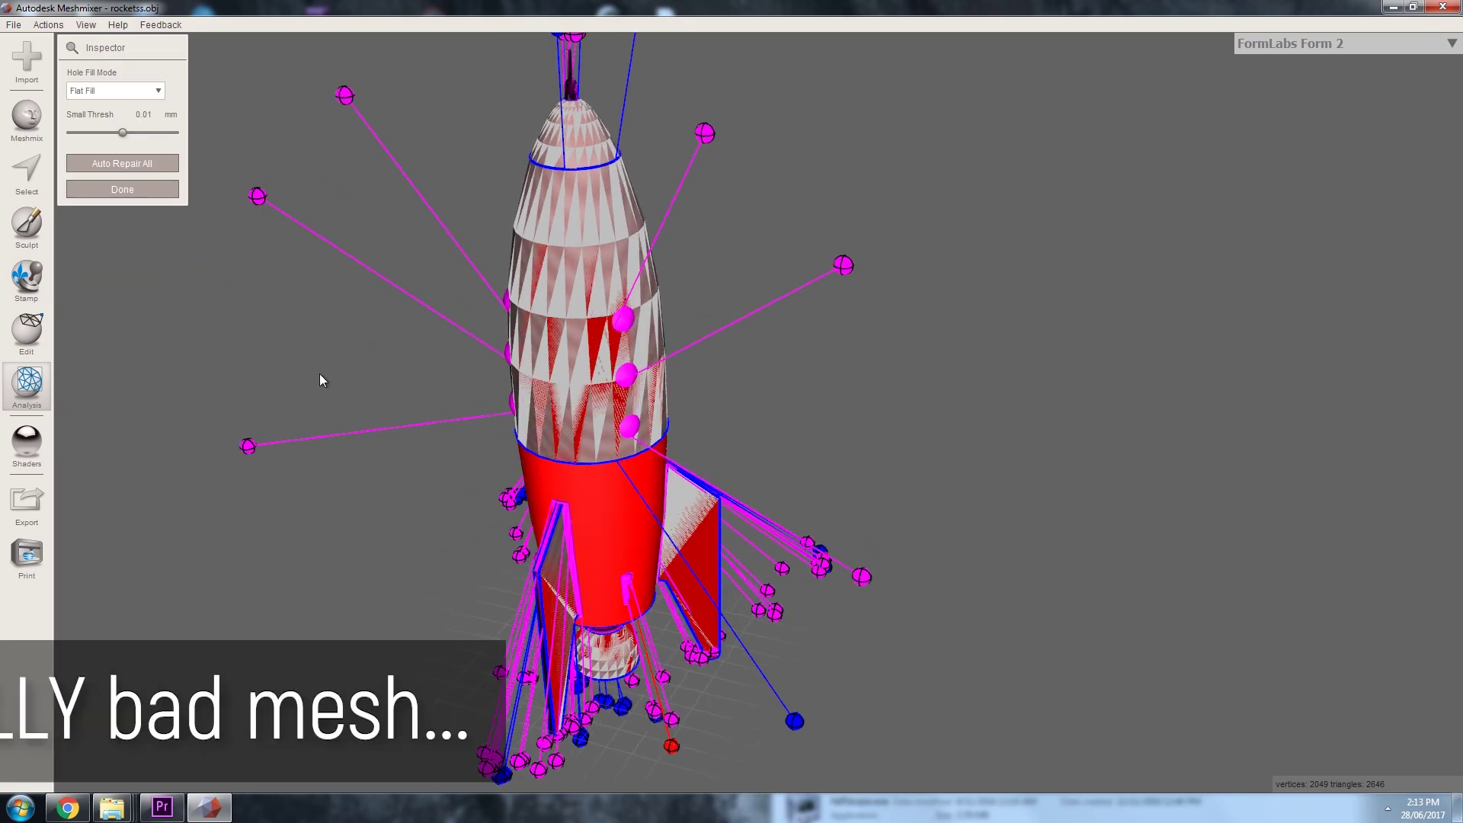
{"action": "right_click_drag", "start_coordinate": [457, 337], "coordinate": [547, 388]}
{"action": "left_click", "coordinate": [162, 189]}
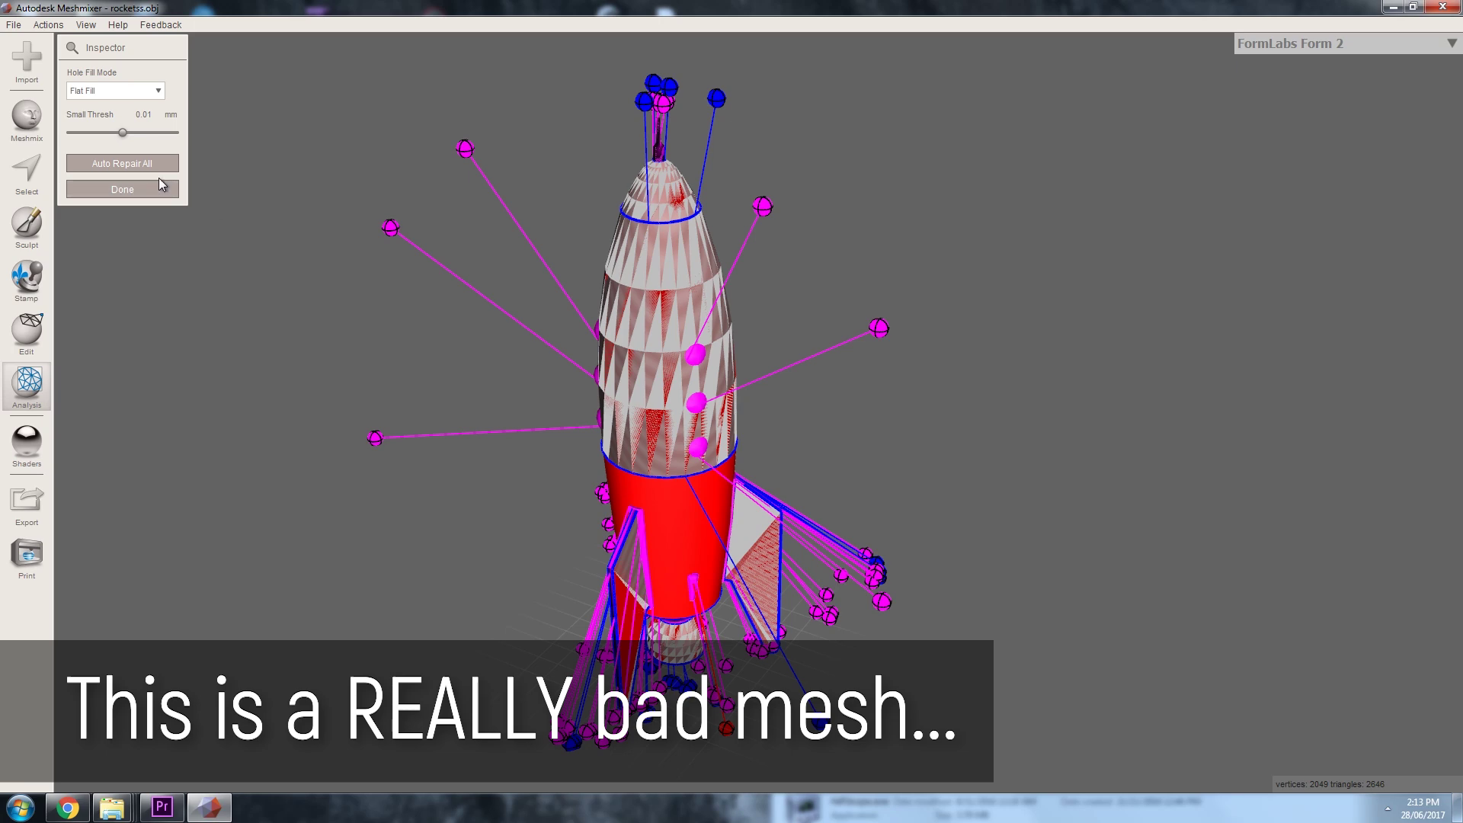
{"action": "left_click", "coordinate": [13, 24]}
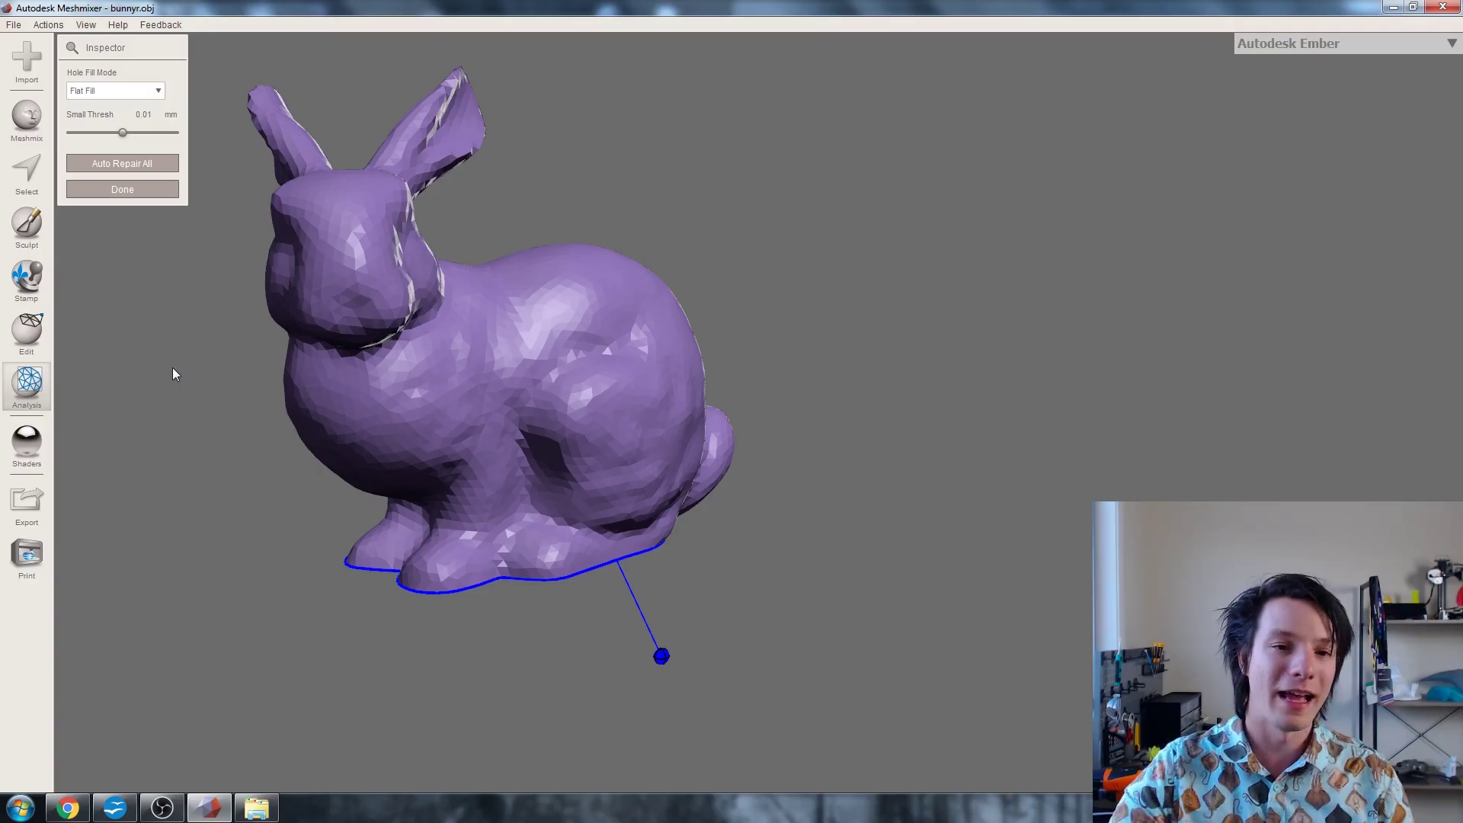
{"action": "mouse_move", "coordinate": [173, 367]}
{"action": "right_mouse_down"}
{"action": "mouse_move", "coordinate": [189, 344]}
{"action": "mouse_move", "coordinate": [193, 378]}
{"action": "mouse_move", "coordinate": [194, 363]}
{"action": "right_mouse_up"}
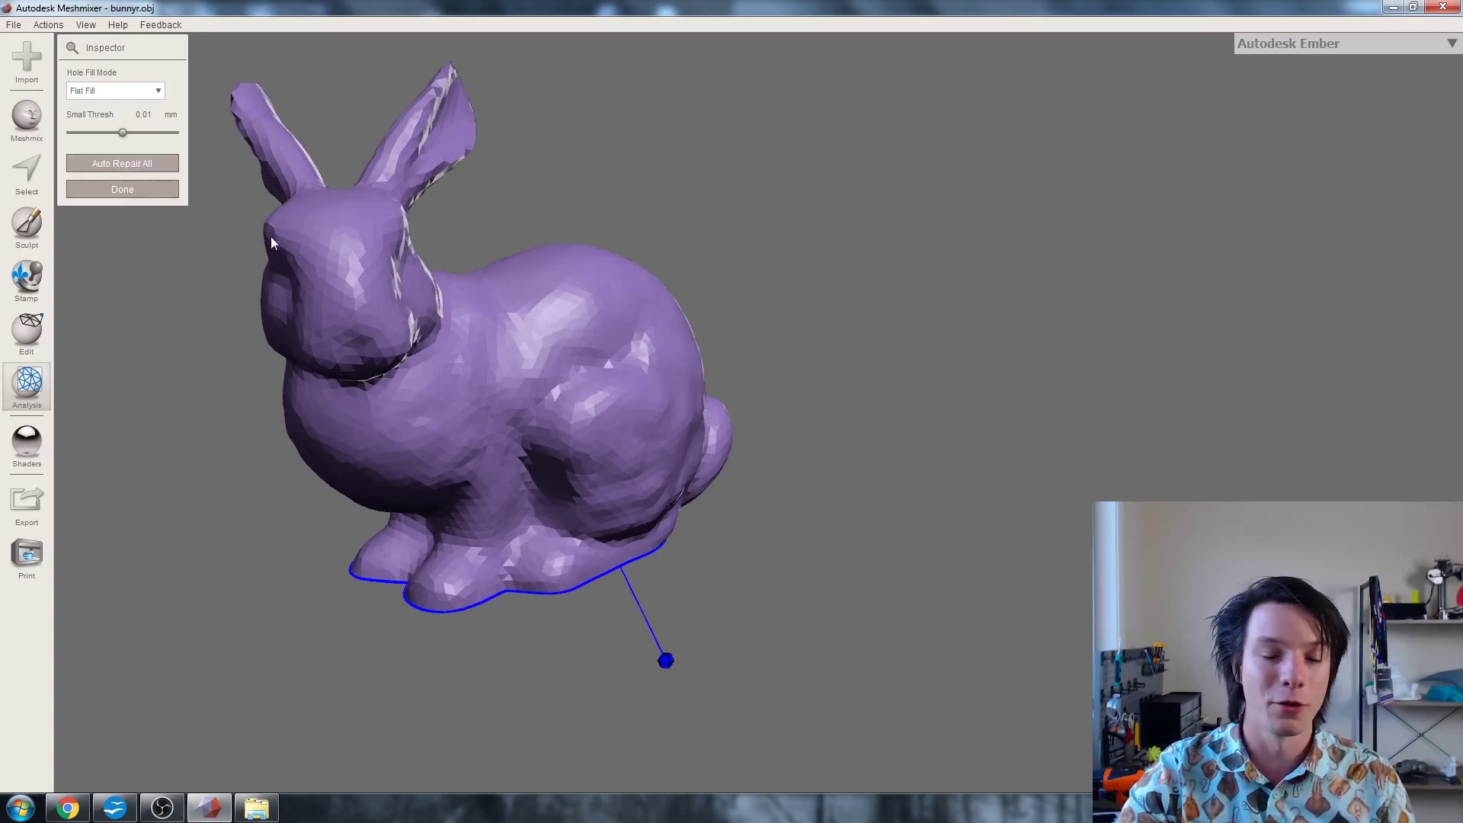
Trial a flat fill of the bunny's base hole, check it from the side, then undo it.
{"action": "right_click_drag", "start_coordinate": [706, 683], "coordinate": [369, 382]}
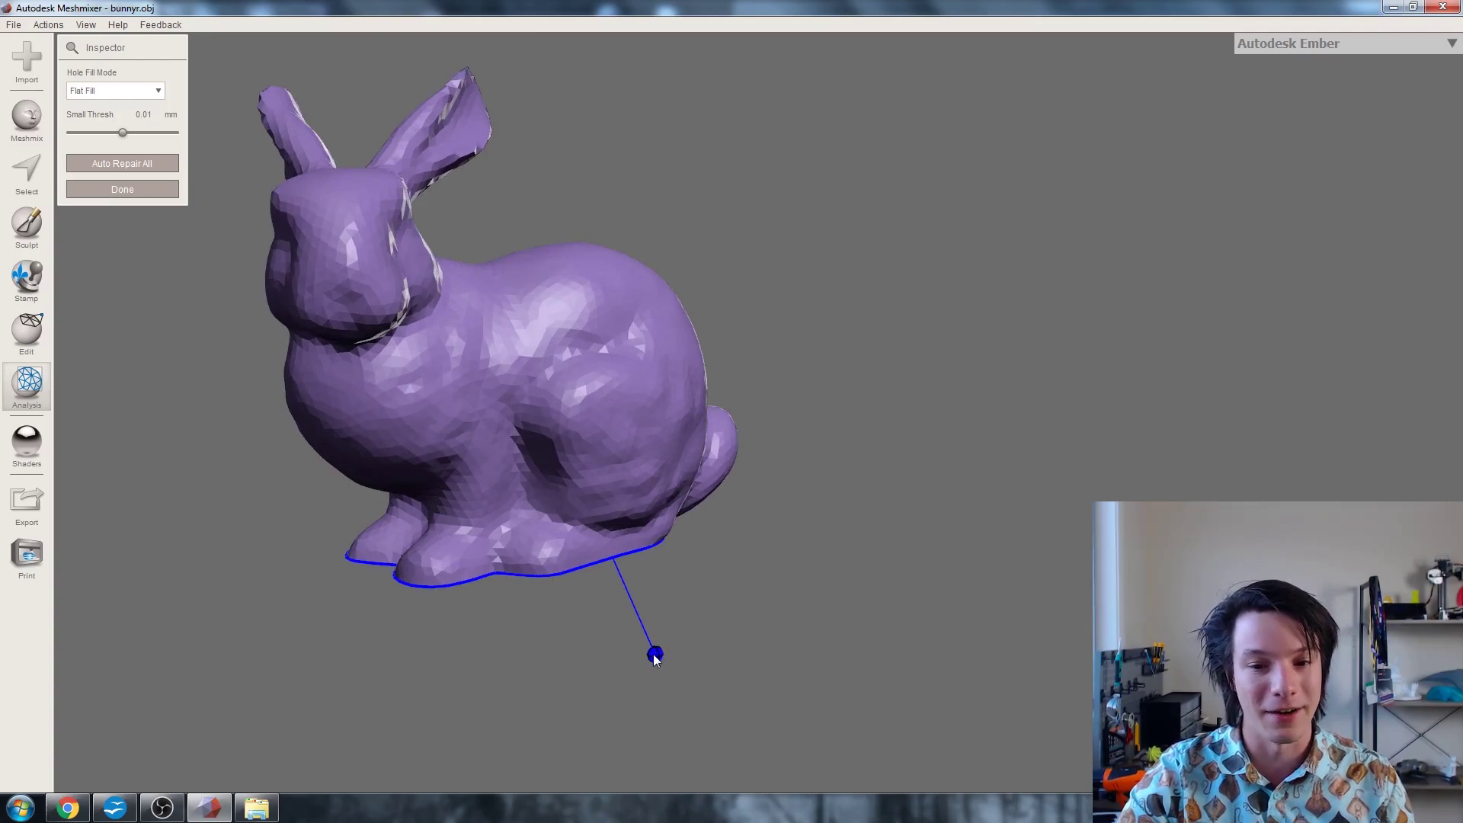
{"action": "left_click", "coordinate": [654, 653]}
{"action": "mouse_move", "coordinate": [392, 598]}
{"action": "right_mouse_down"}
{"action": "mouse_move", "coordinate": [447, 545]}
{"action": "mouse_move", "coordinate": [473, 230]}
{"action": "mouse_move", "coordinate": [501, 282]}
{"action": "mouse_move", "coordinate": [474, 368]}
{"action": "mouse_move", "coordinate": [449, 395]}
{"action": "mouse_move", "coordinate": [385, 364]}
{"action": "mouse_move", "coordinate": [409, 432]}
{"action": "mouse_move", "coordinate": [431, 436]}
{"action": "mouse_move", "coordinate": [409, 473]}
{"action": "right_mouse_up"}
{"action": "key", "text": "Return"}
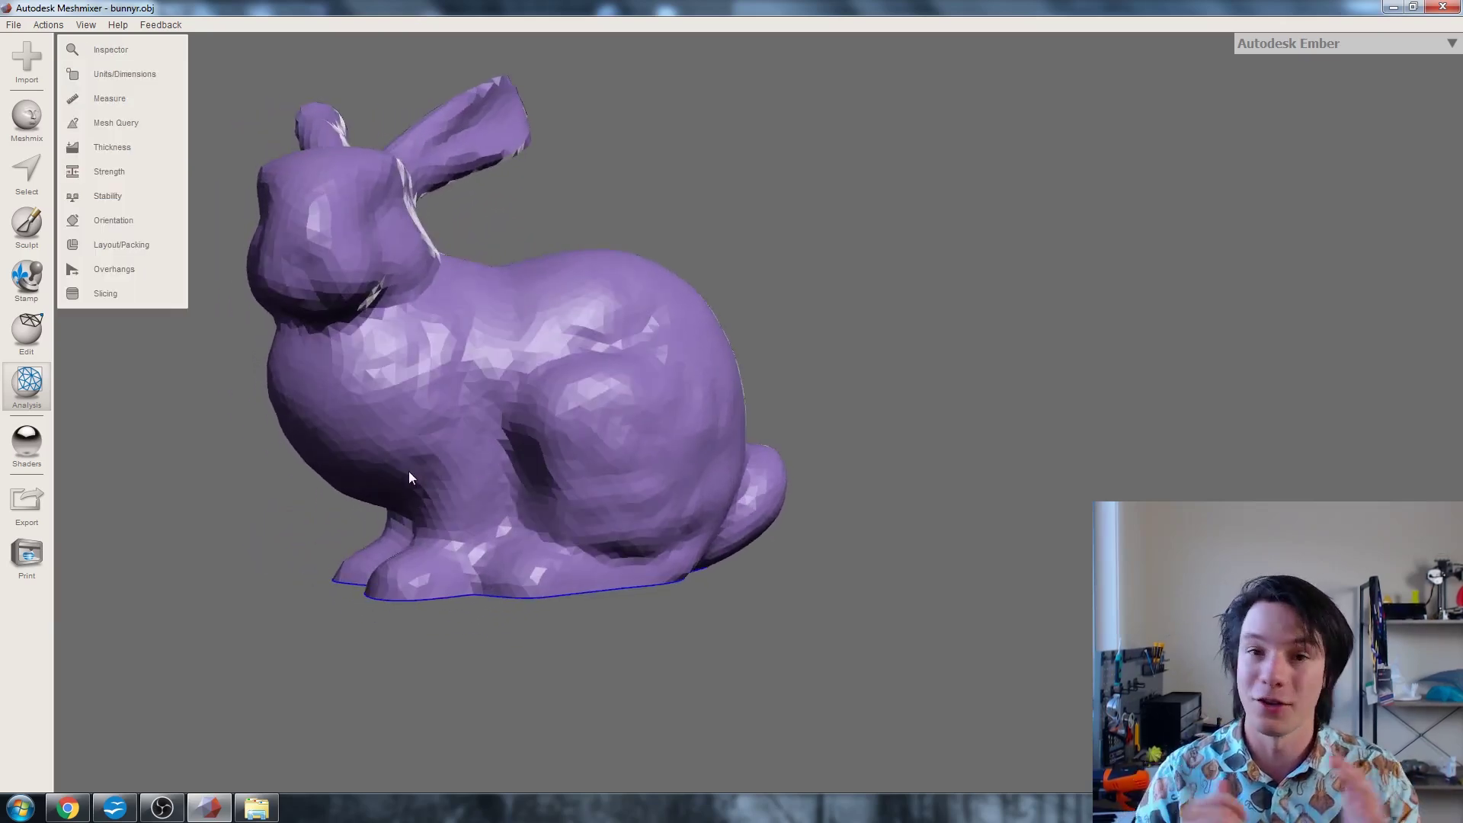
Reopen Inspector with Smooth Fill hole mode and check the bunny's rounded, filled underside.
{"action": "left_click", "coordinate": [133, 49]}
{"action": "left_click", "coordinate": [157, 92]}
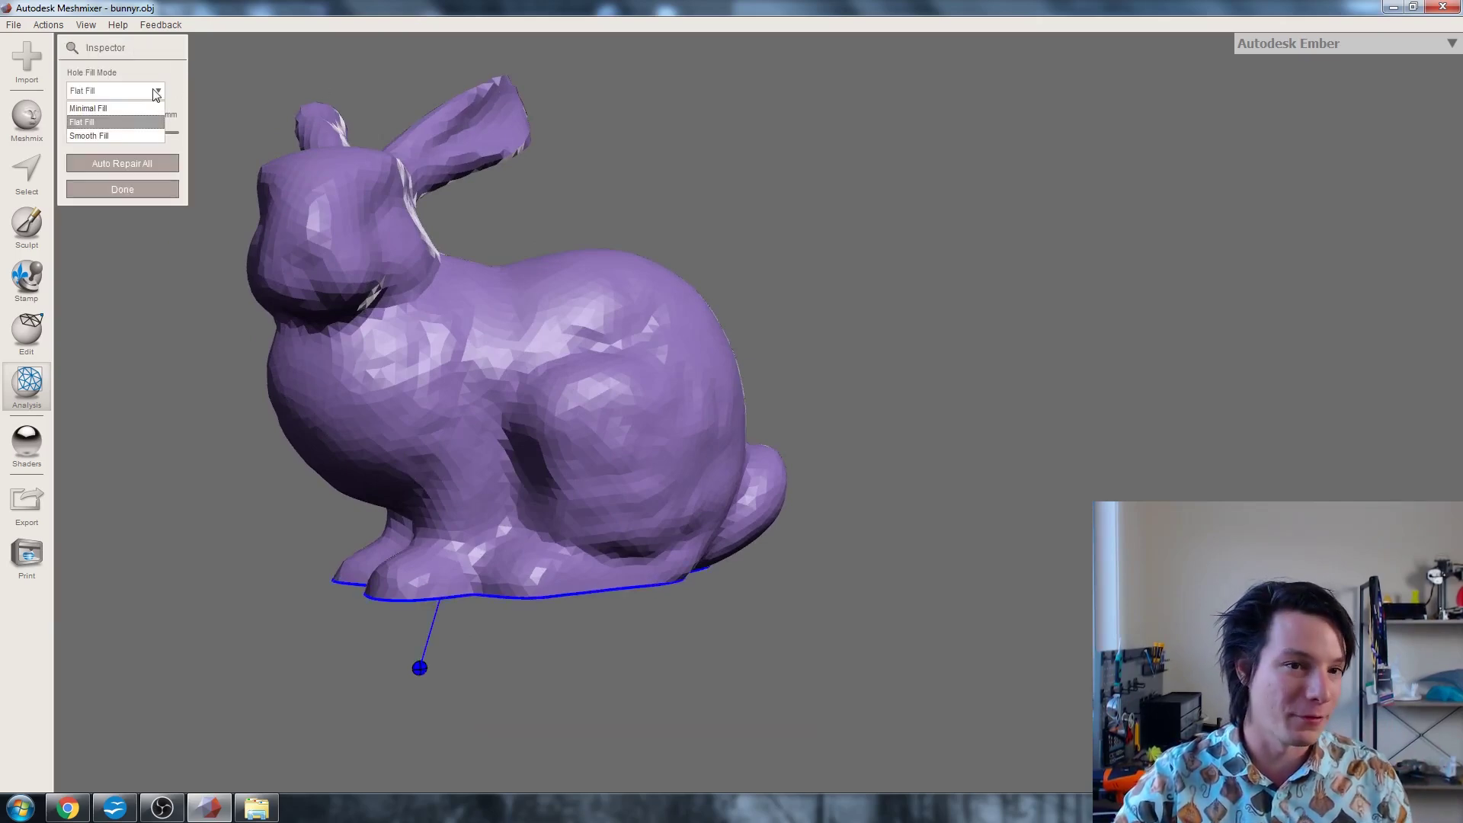
{"action": "left_click", "coordinate": [127, 133]}
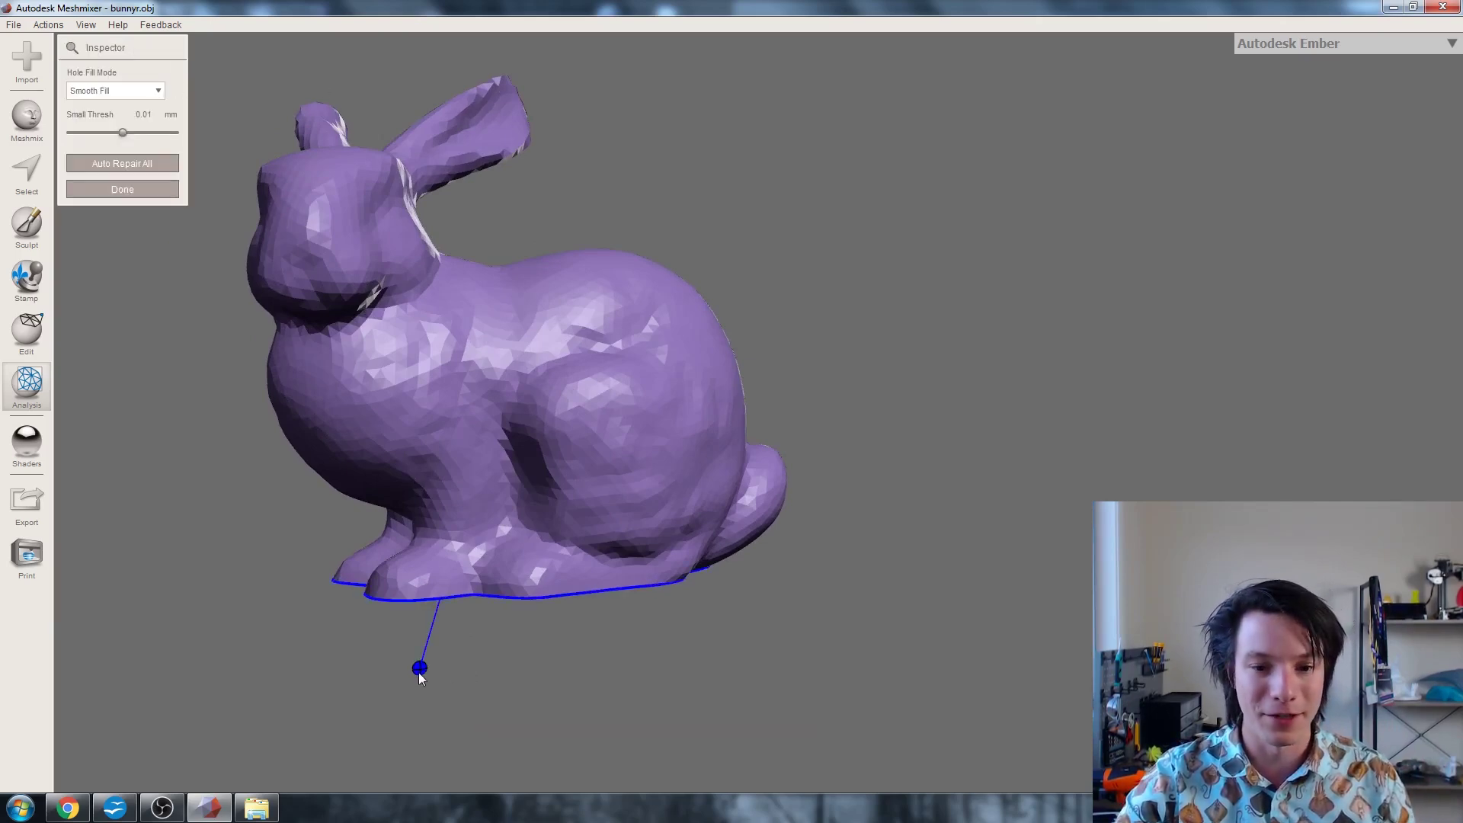
{"action": "mouse_move", "coordinate": [419, 669]}
{"action": "right_mouse_down"}
{"action": "mouse_move", "coordinate": [412, 522]}
{"action": "mouse_move", "coordinate": [353, 423]}
{"action": "mouse_move", "coordinate": [353, 516]}
{"action": "mouse_move", "coordinate": [608, 479]}
{"action": "right_mouse_up"}
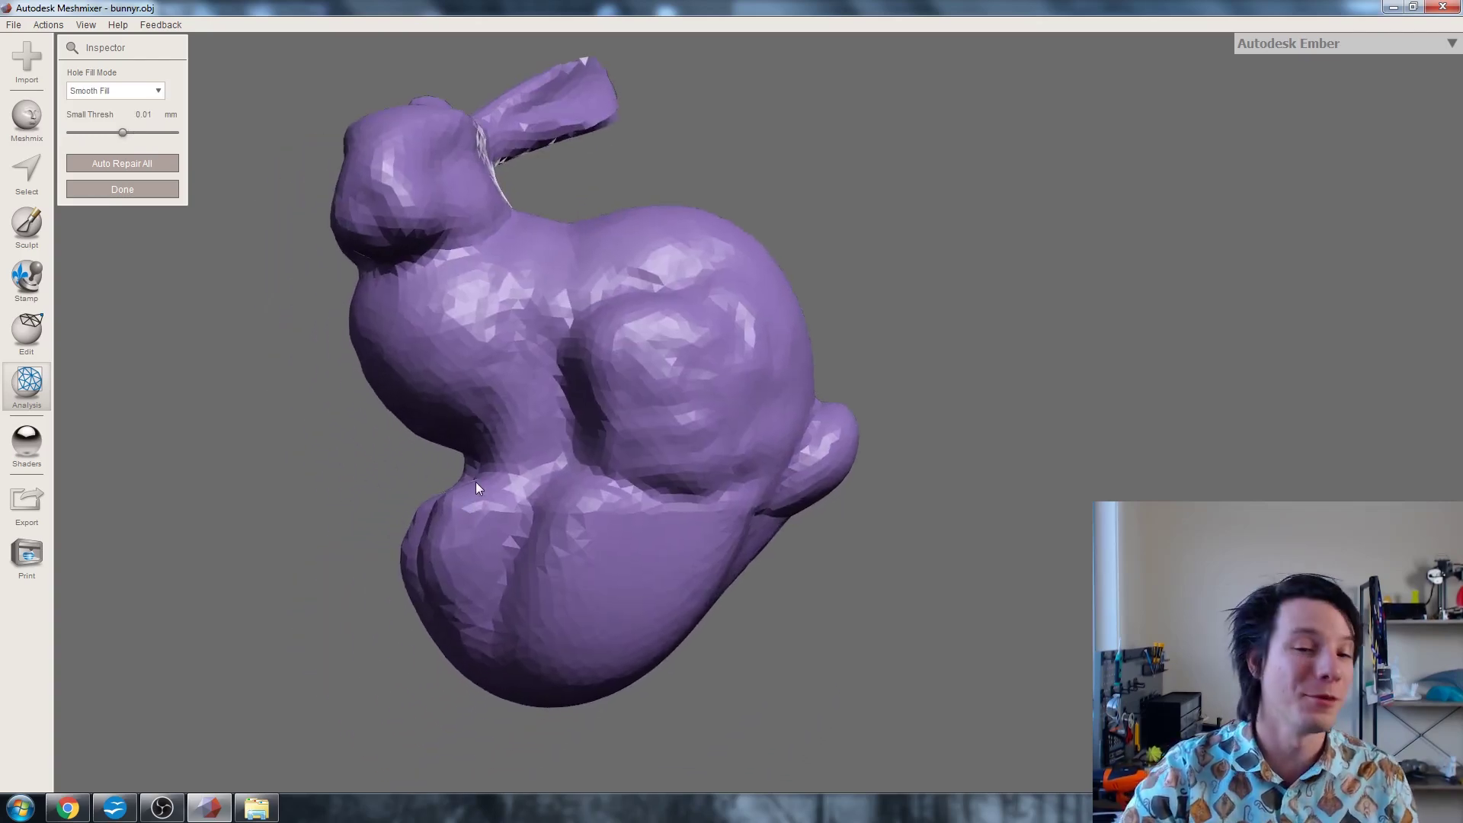
{"action": "right_click_drag", "start_coordinate": [475, 488], "coordinate": [486, 361]}
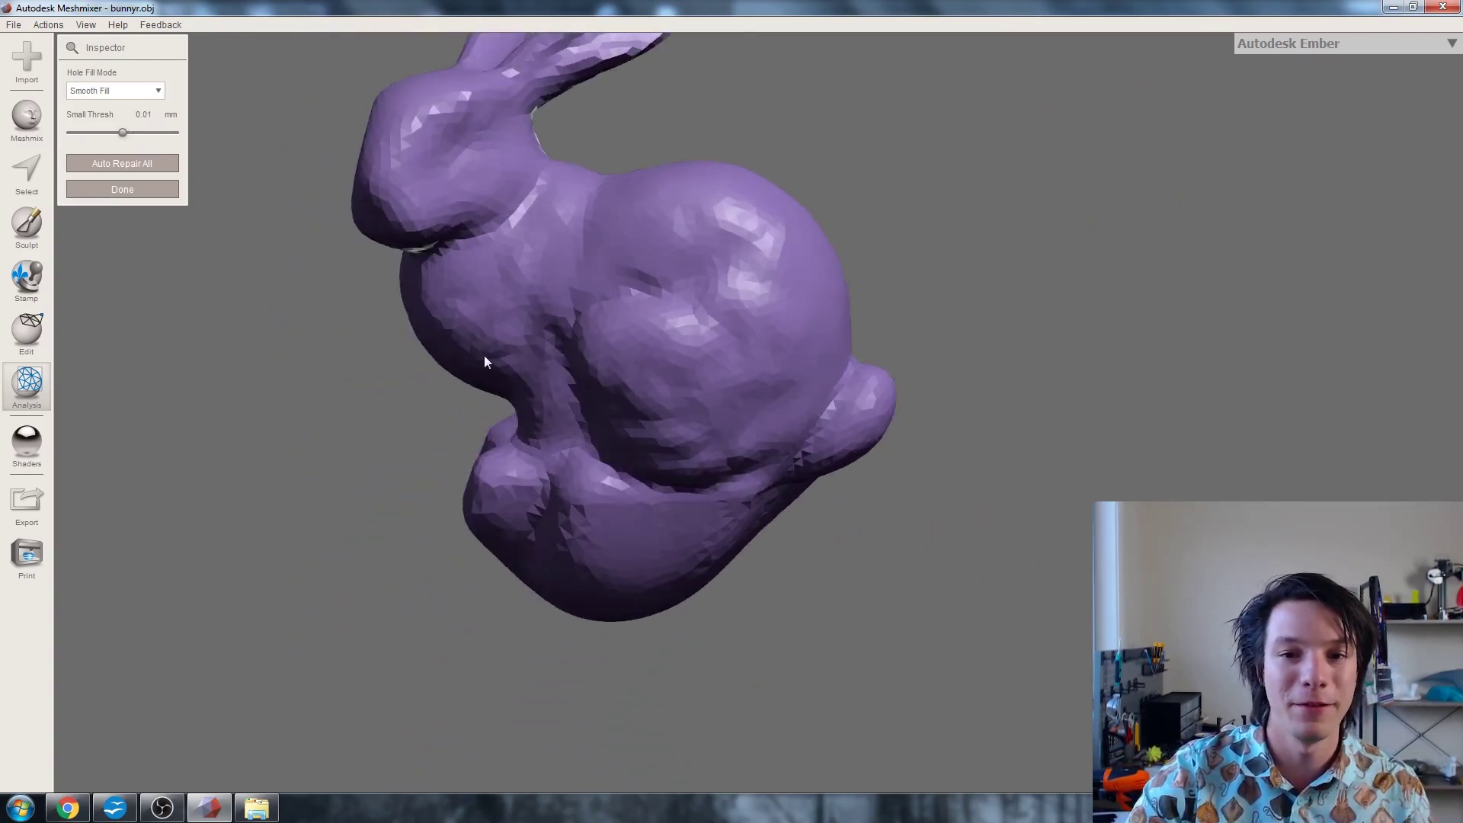